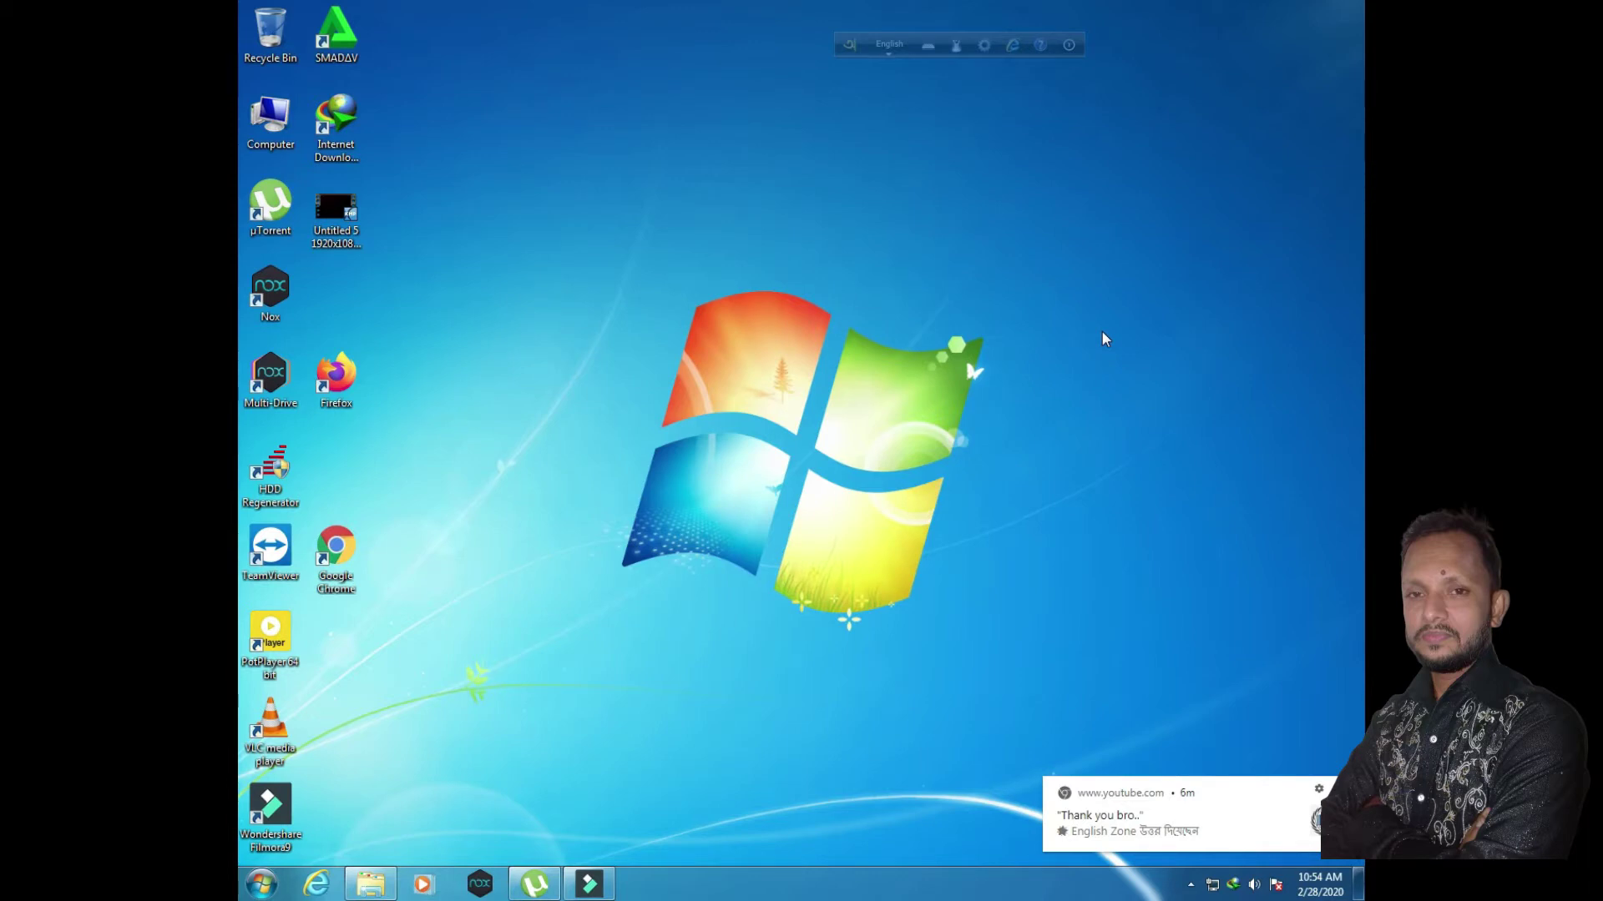
# In Firefox, search Google for 'diver pack' and pick the 'driverpack solution 2020' suggestion.
pyautogui.doubleClick(336, 380)
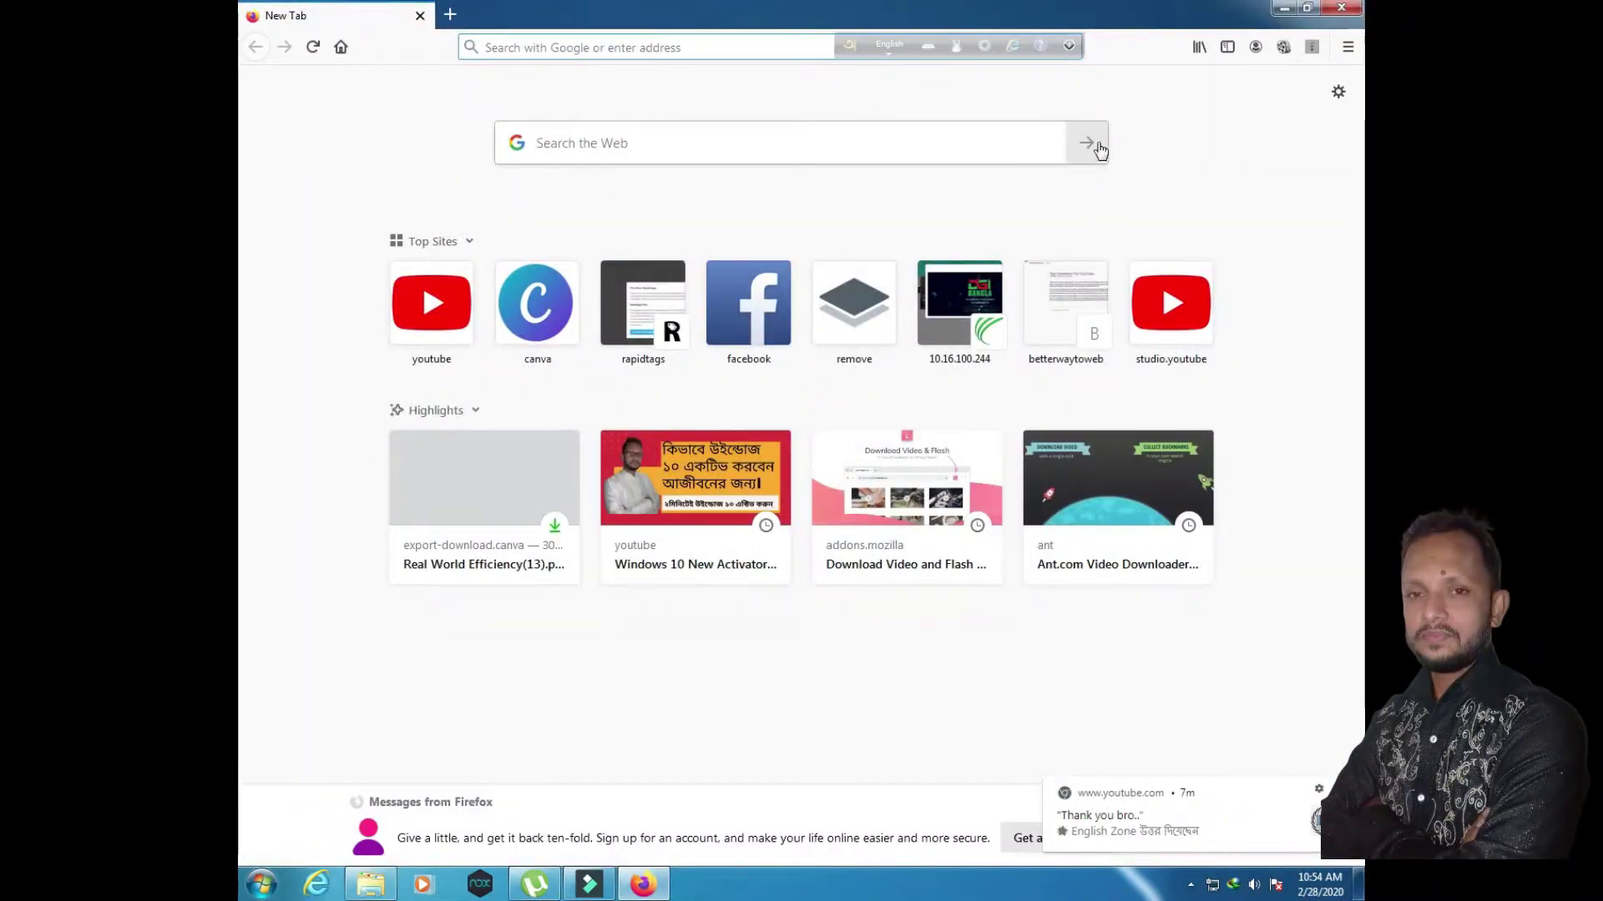
pyautogui.click(1092, 143)
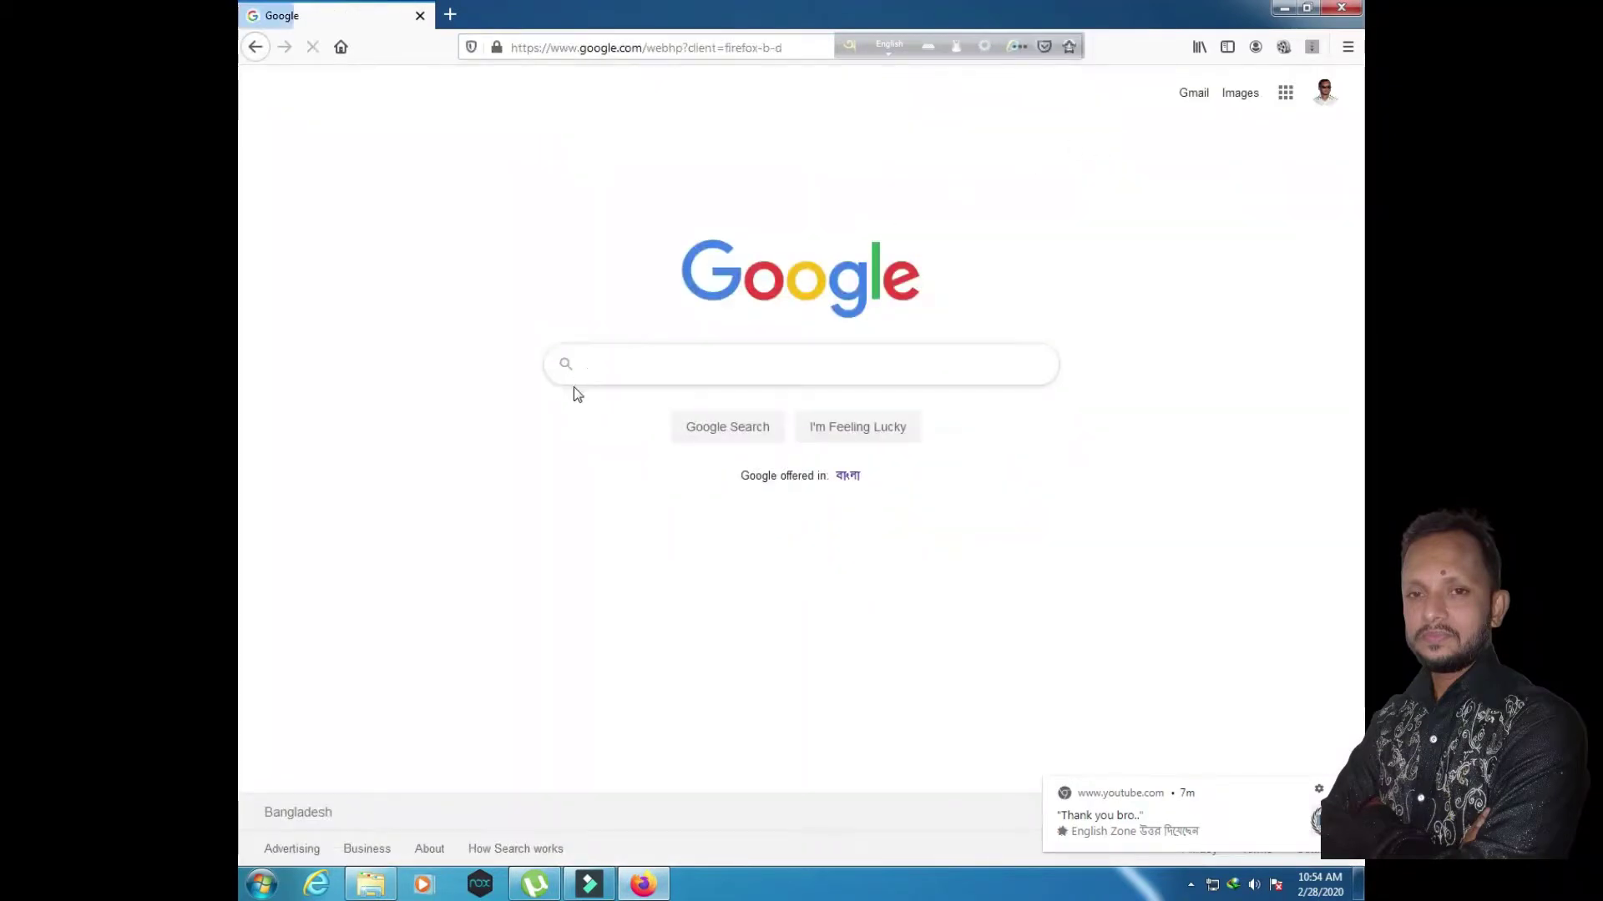
pyautogui.click(642, 365)
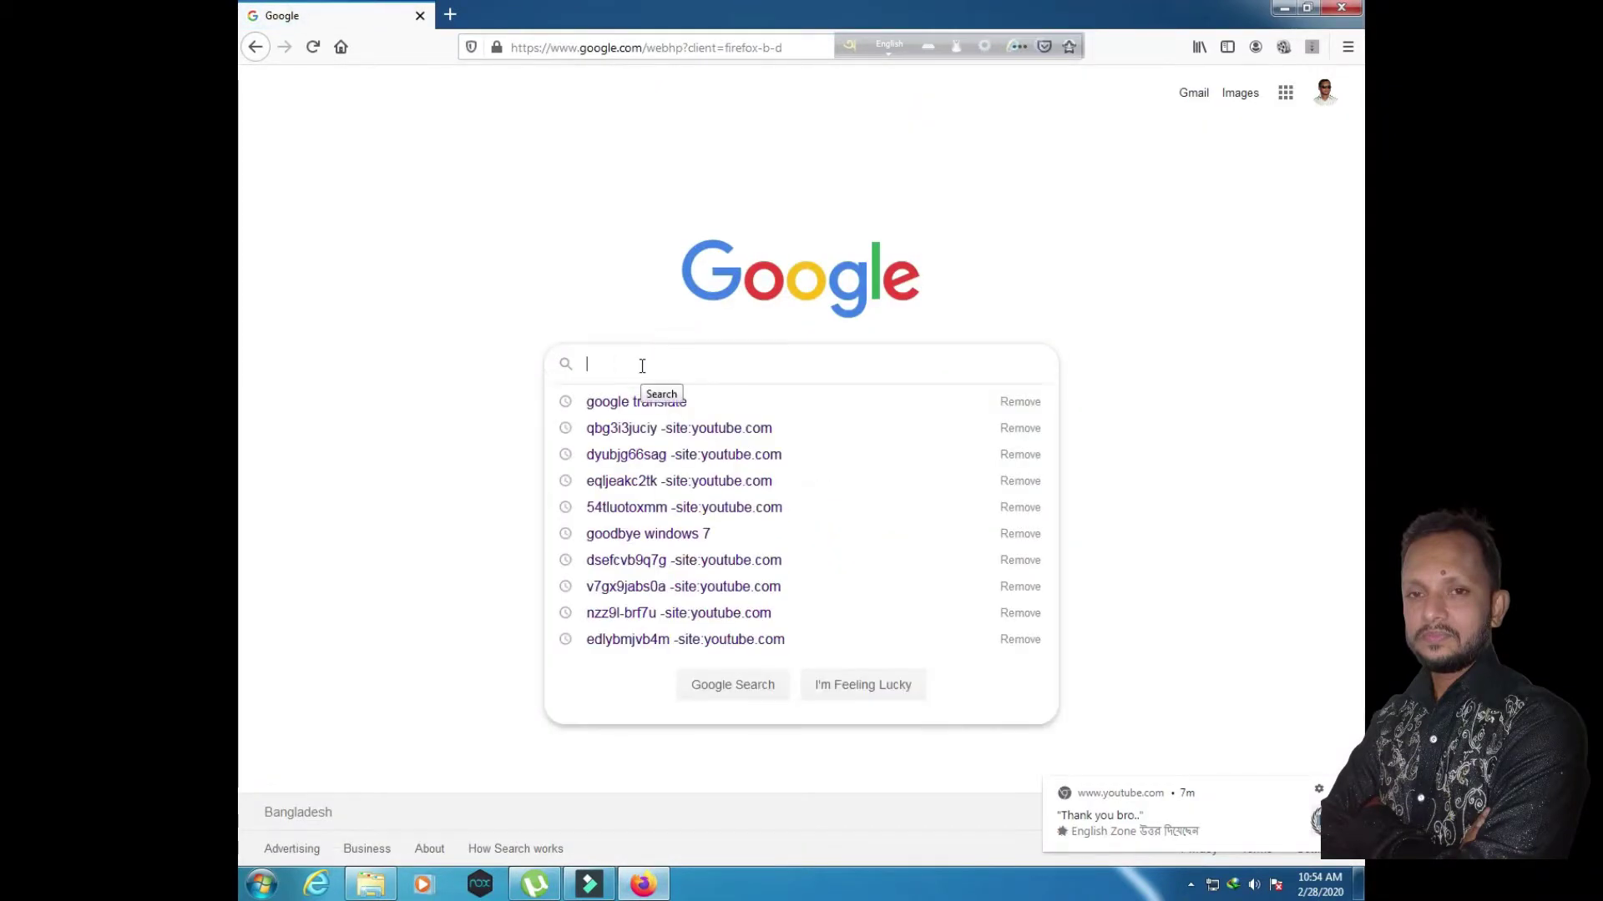
pyautogui.write('d')
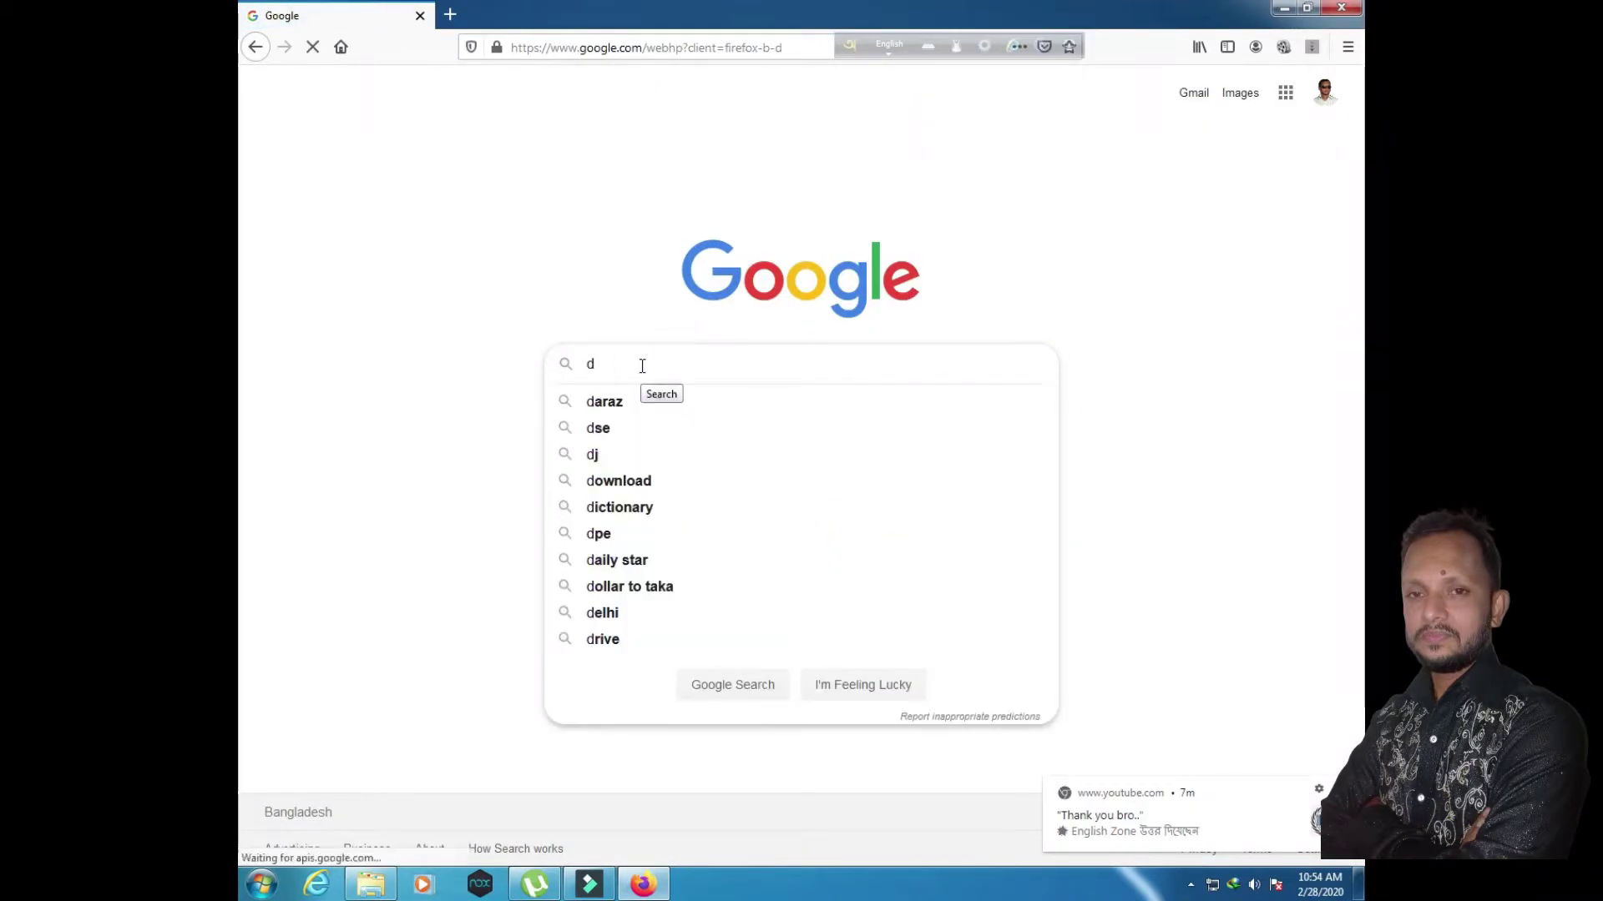
pyautogui.write('iv')
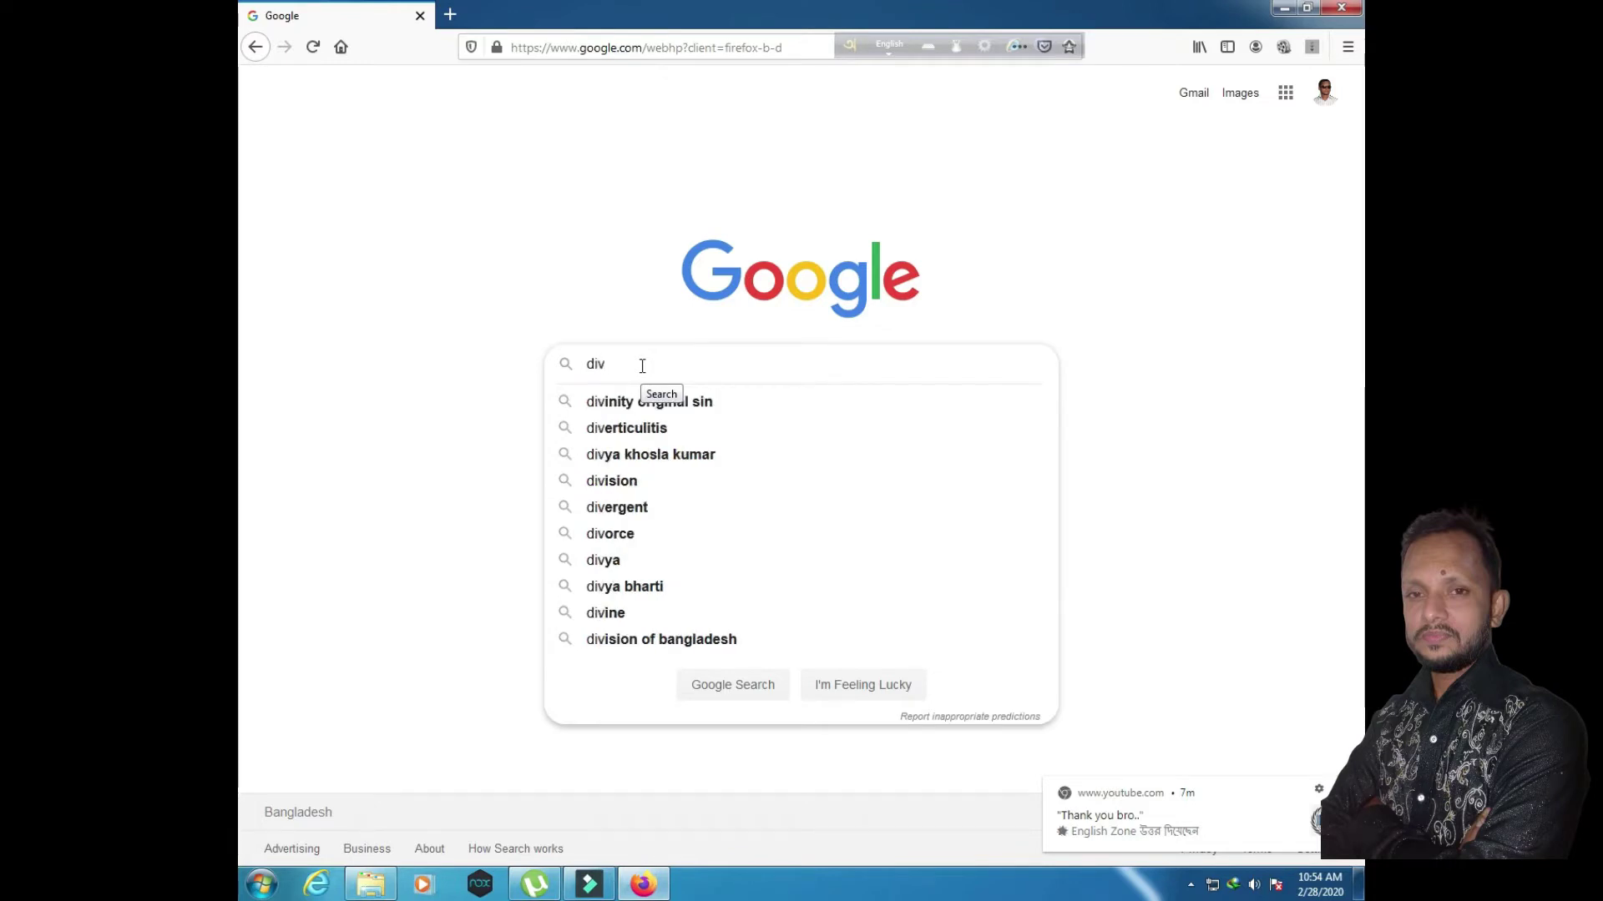
pyautogui.write('er')
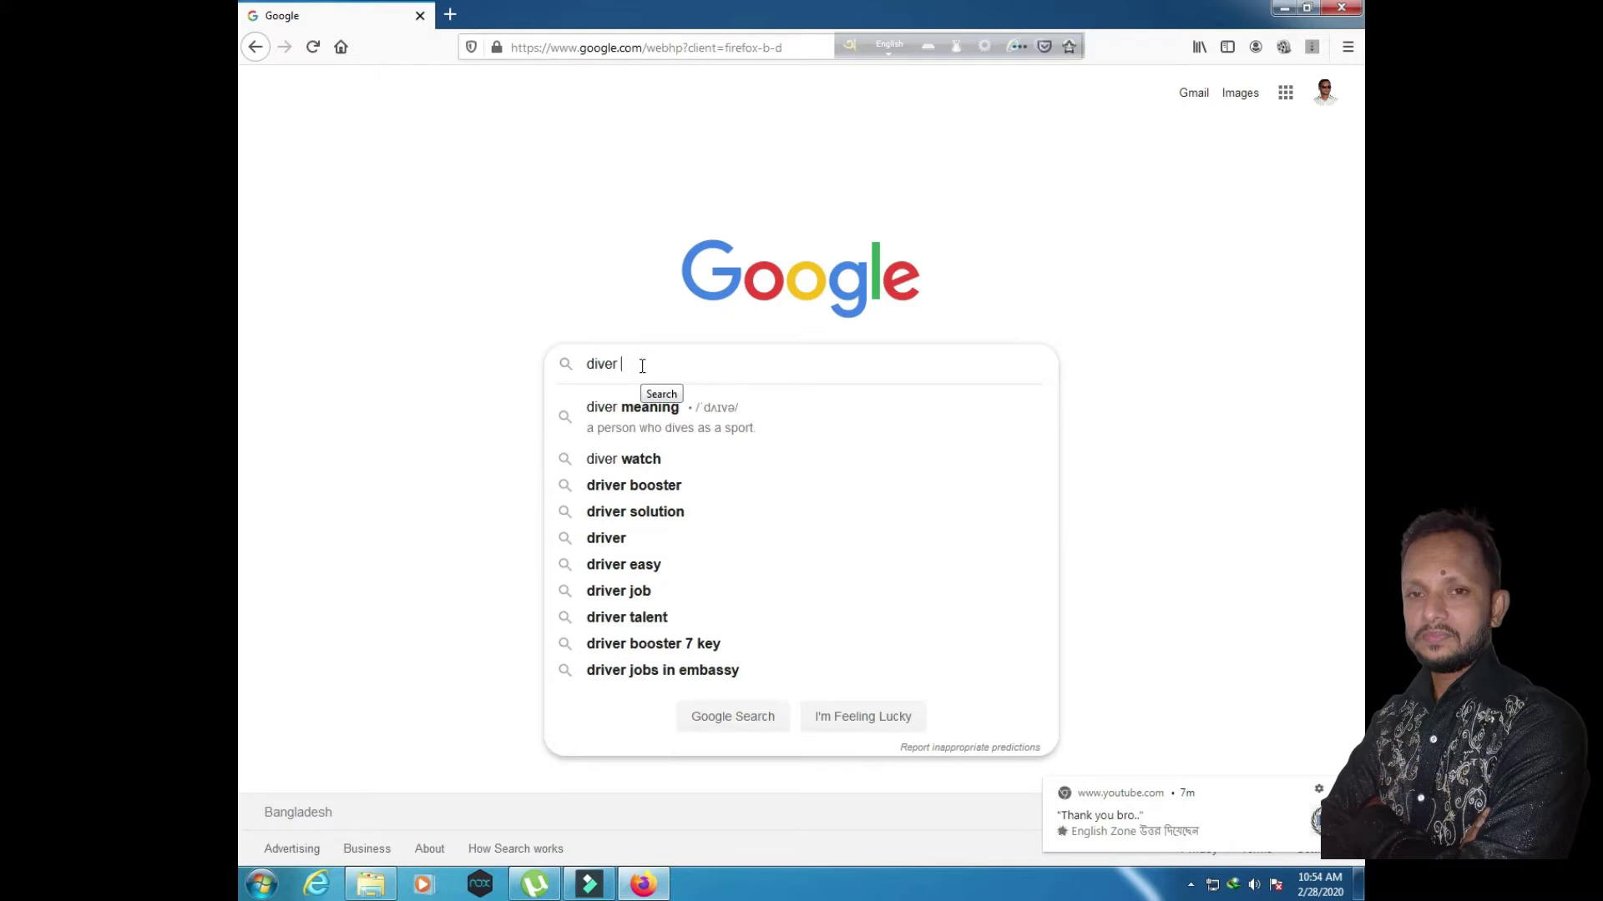
pyautogui.write(' pa')
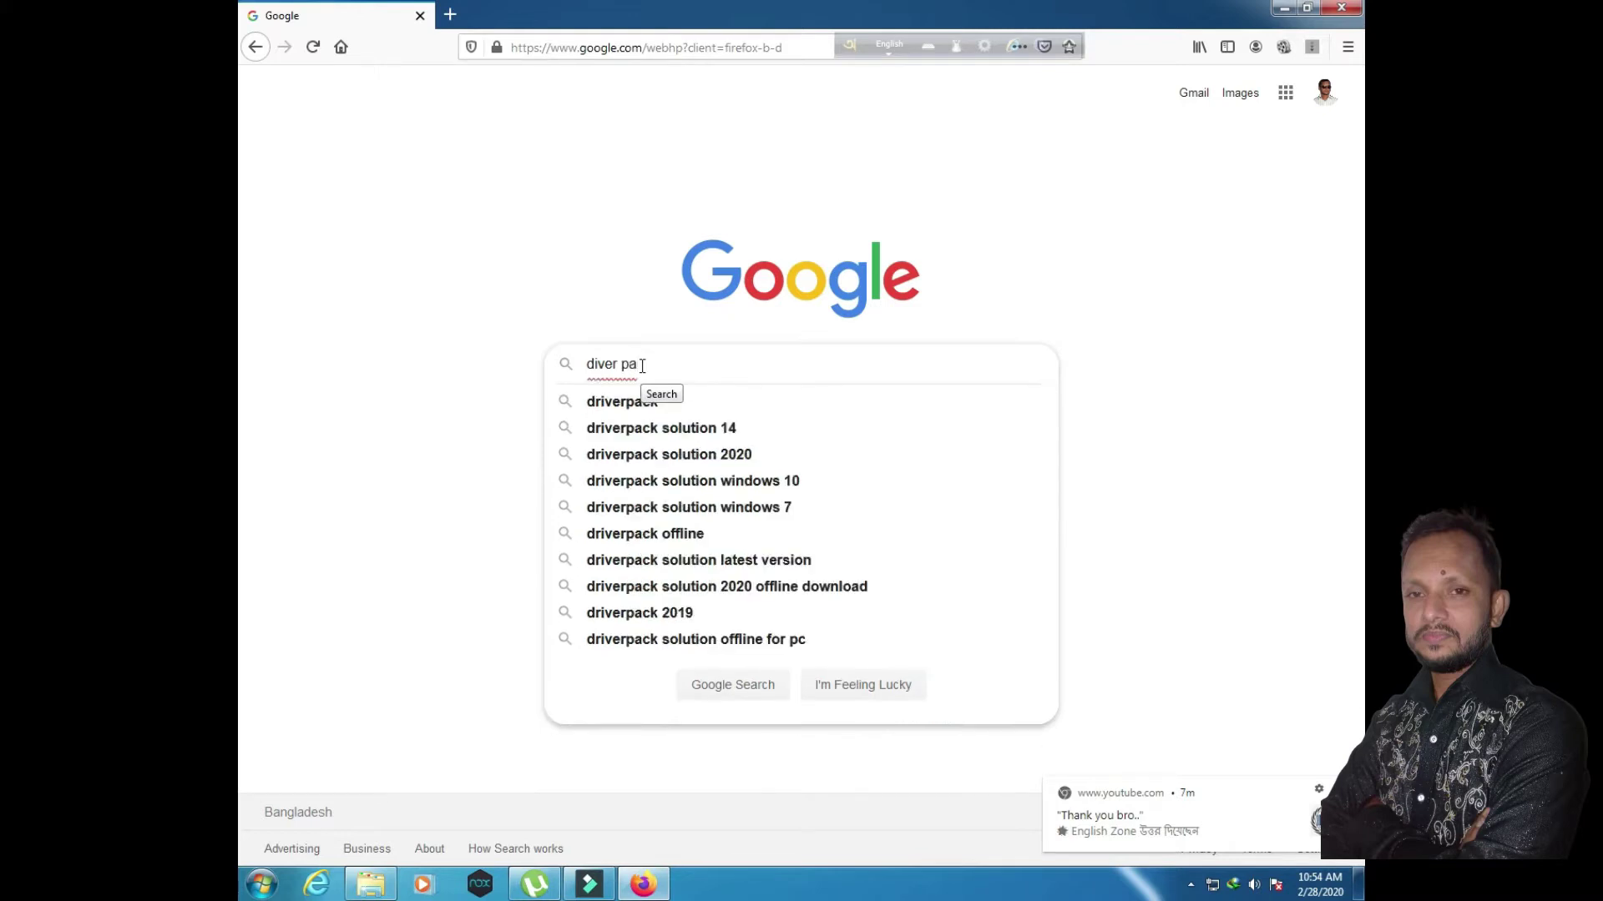
pyautogui.write('ck')
pyautogui.click(735, 455)
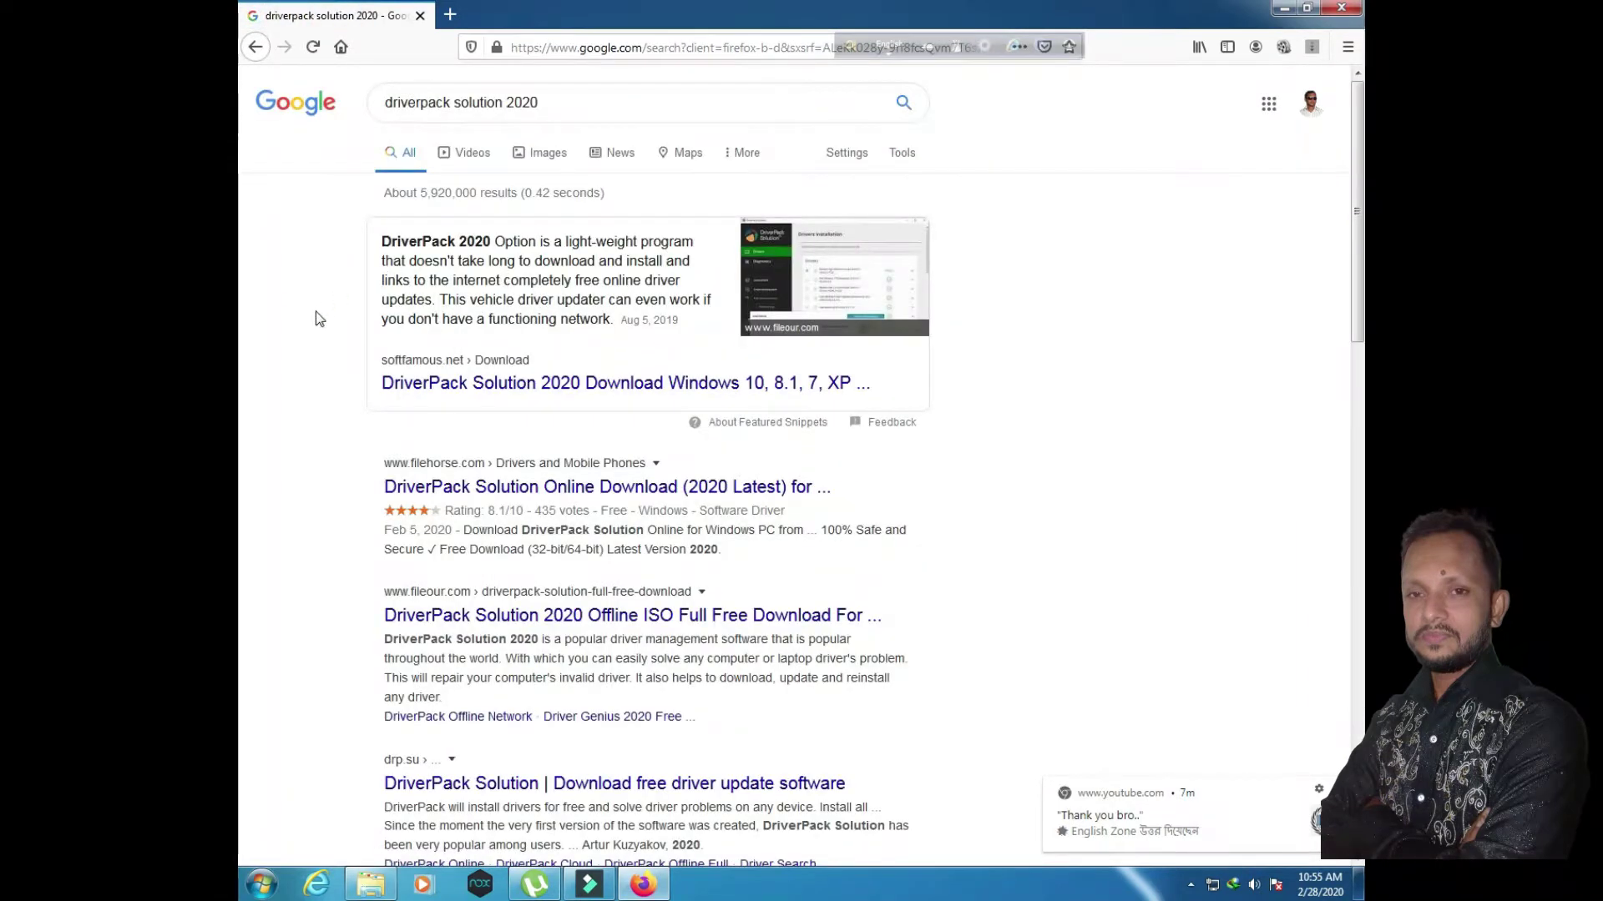
# Start the free DriverPack Solution Online download from its FileHorse result page.
pyautogui.click(584, 488)
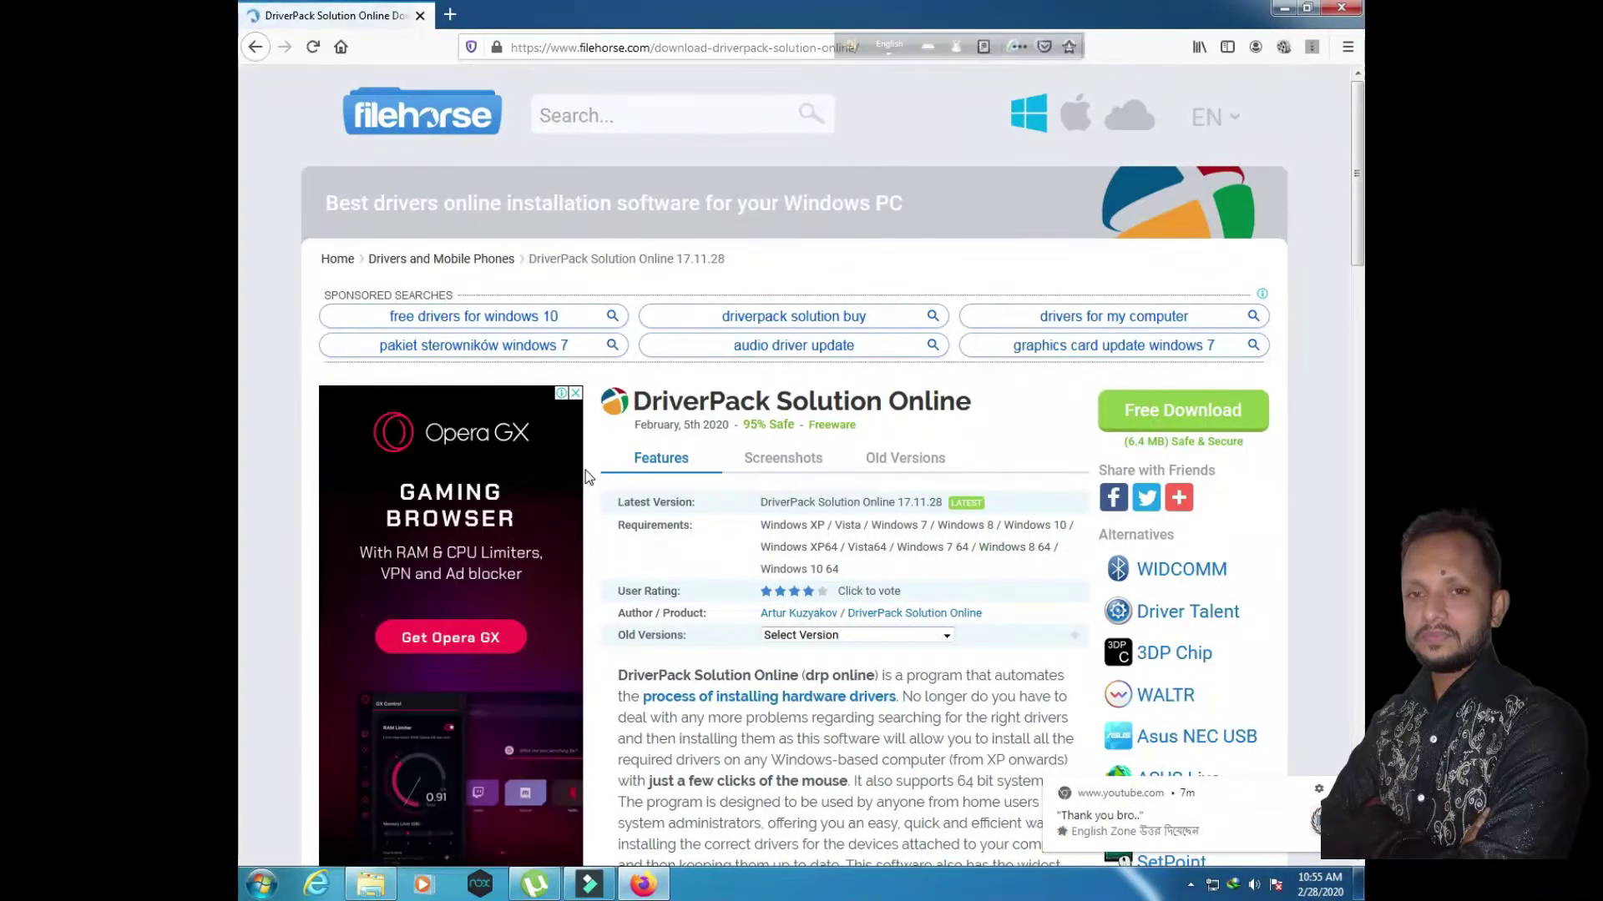
pyautogui.click(1171, 423)
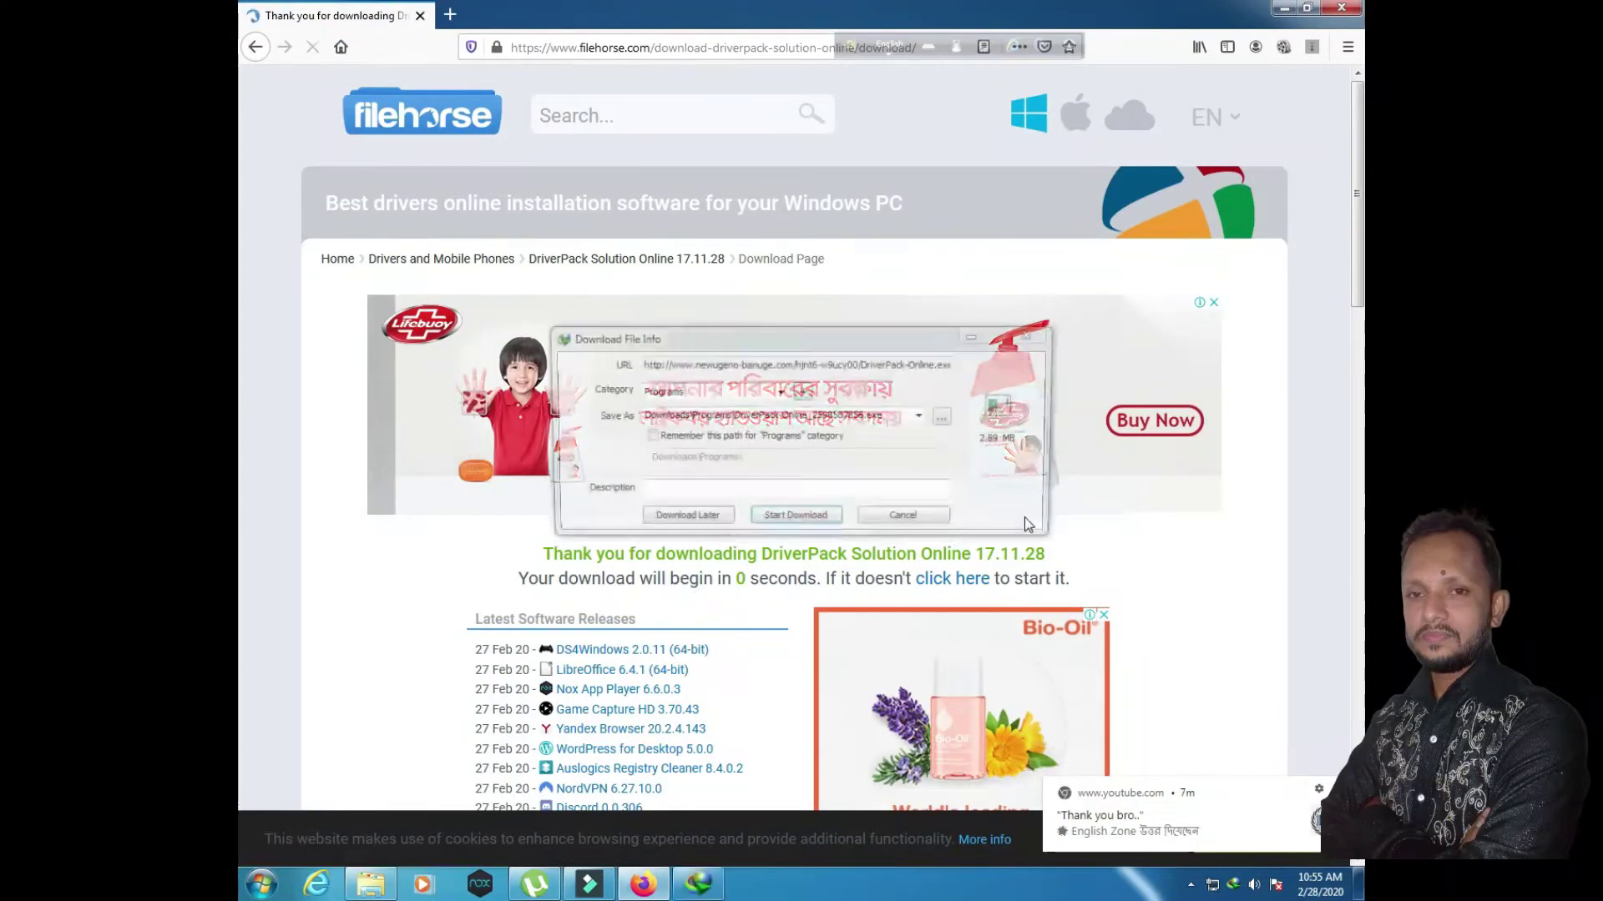
# Download DriverPack-Online.exe with Internet Download Manager and open its containing folder.
pyautogui.click(798, 609)
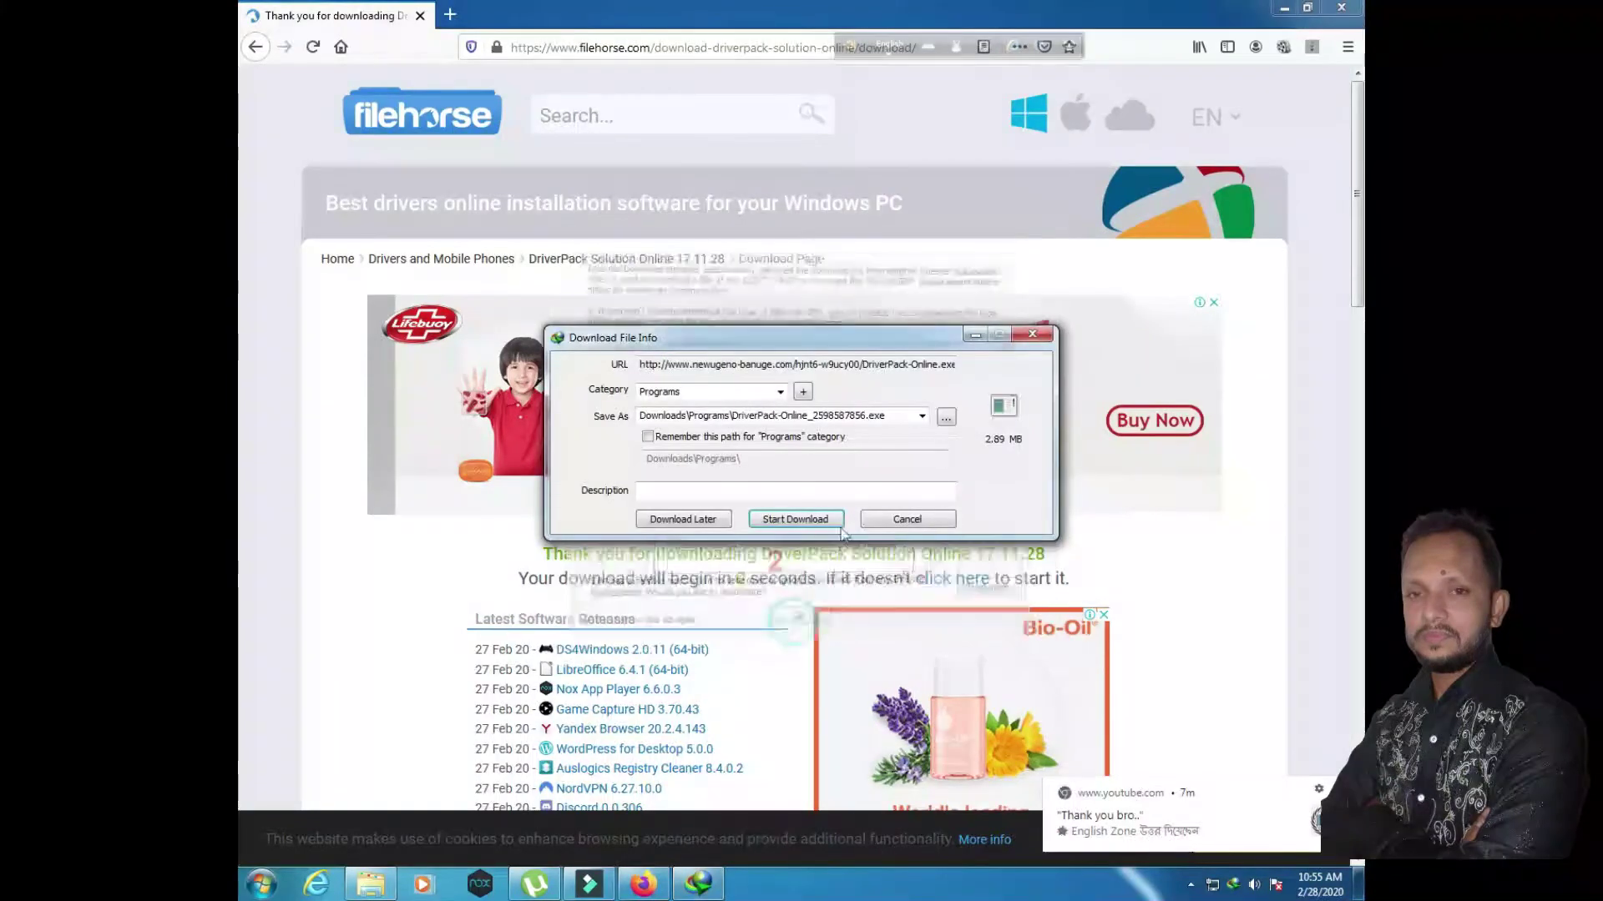
pyautogui.click(810, 519)
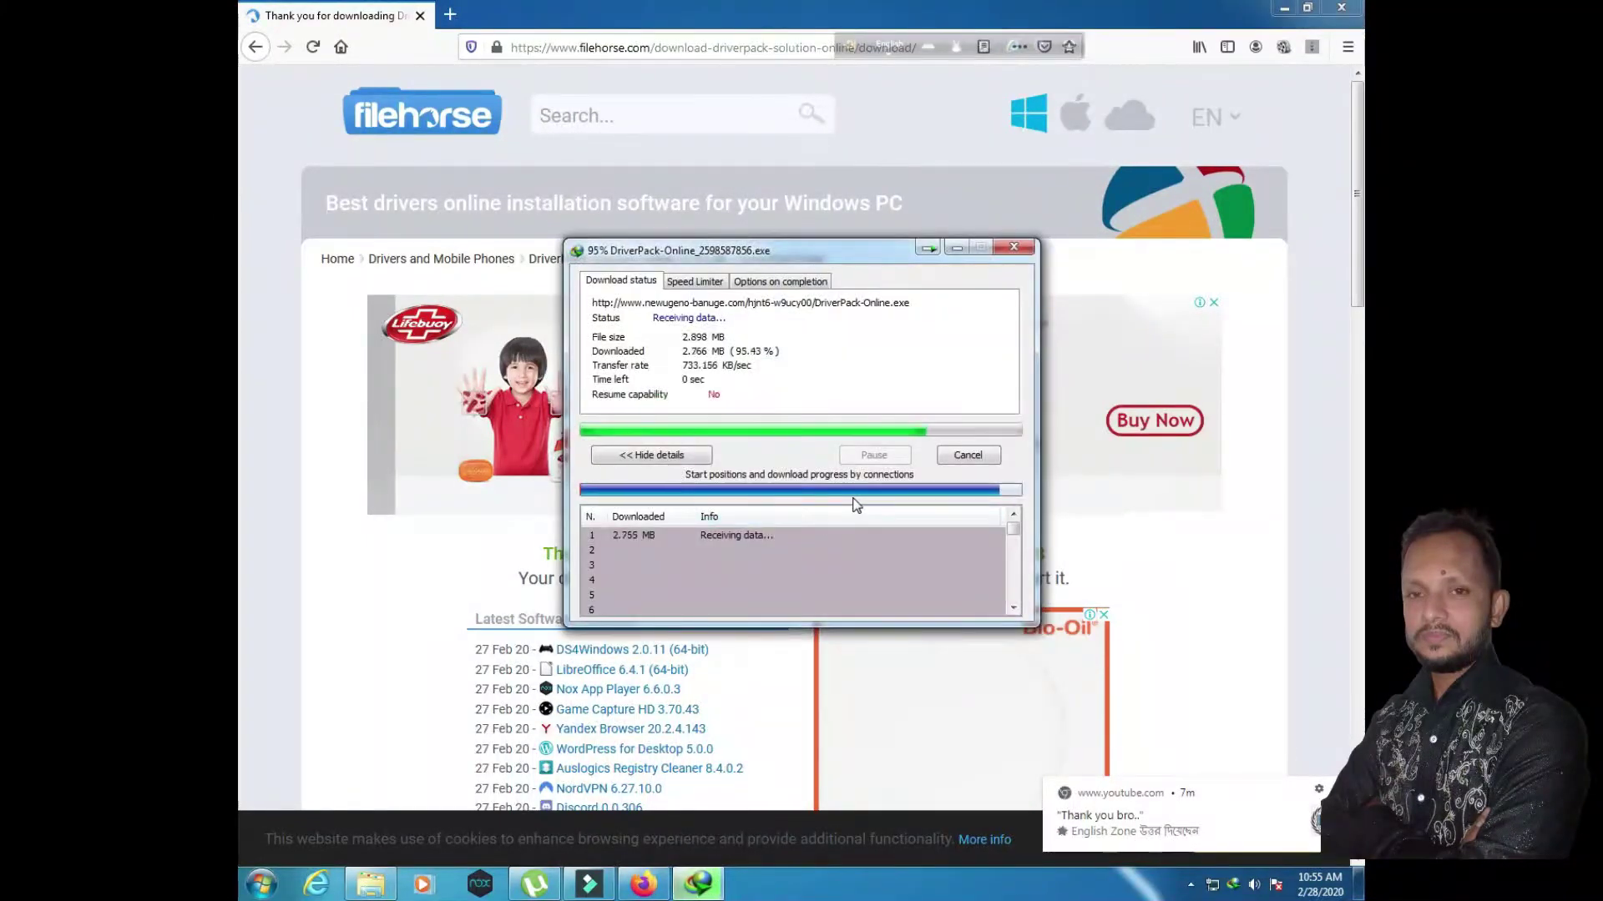
pyautogui.click(838, 494)
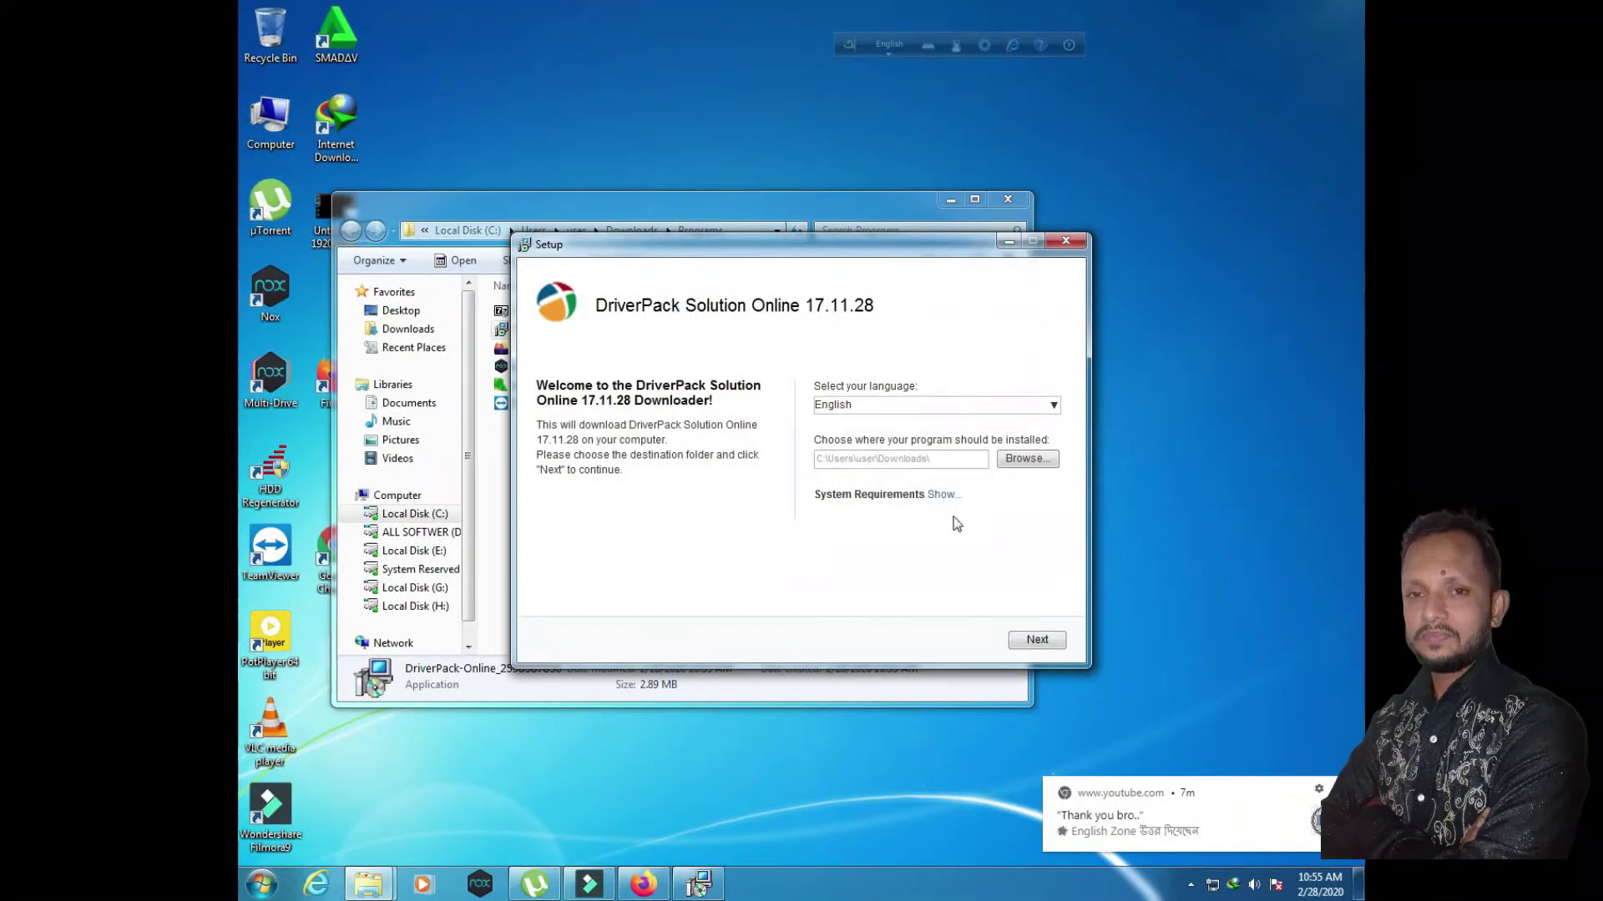
# Run the DriverPack setup, declining the Avast Free Antivirus and ByteFence offers, then choose Install Now.
pyautogui.click(1034, 637)
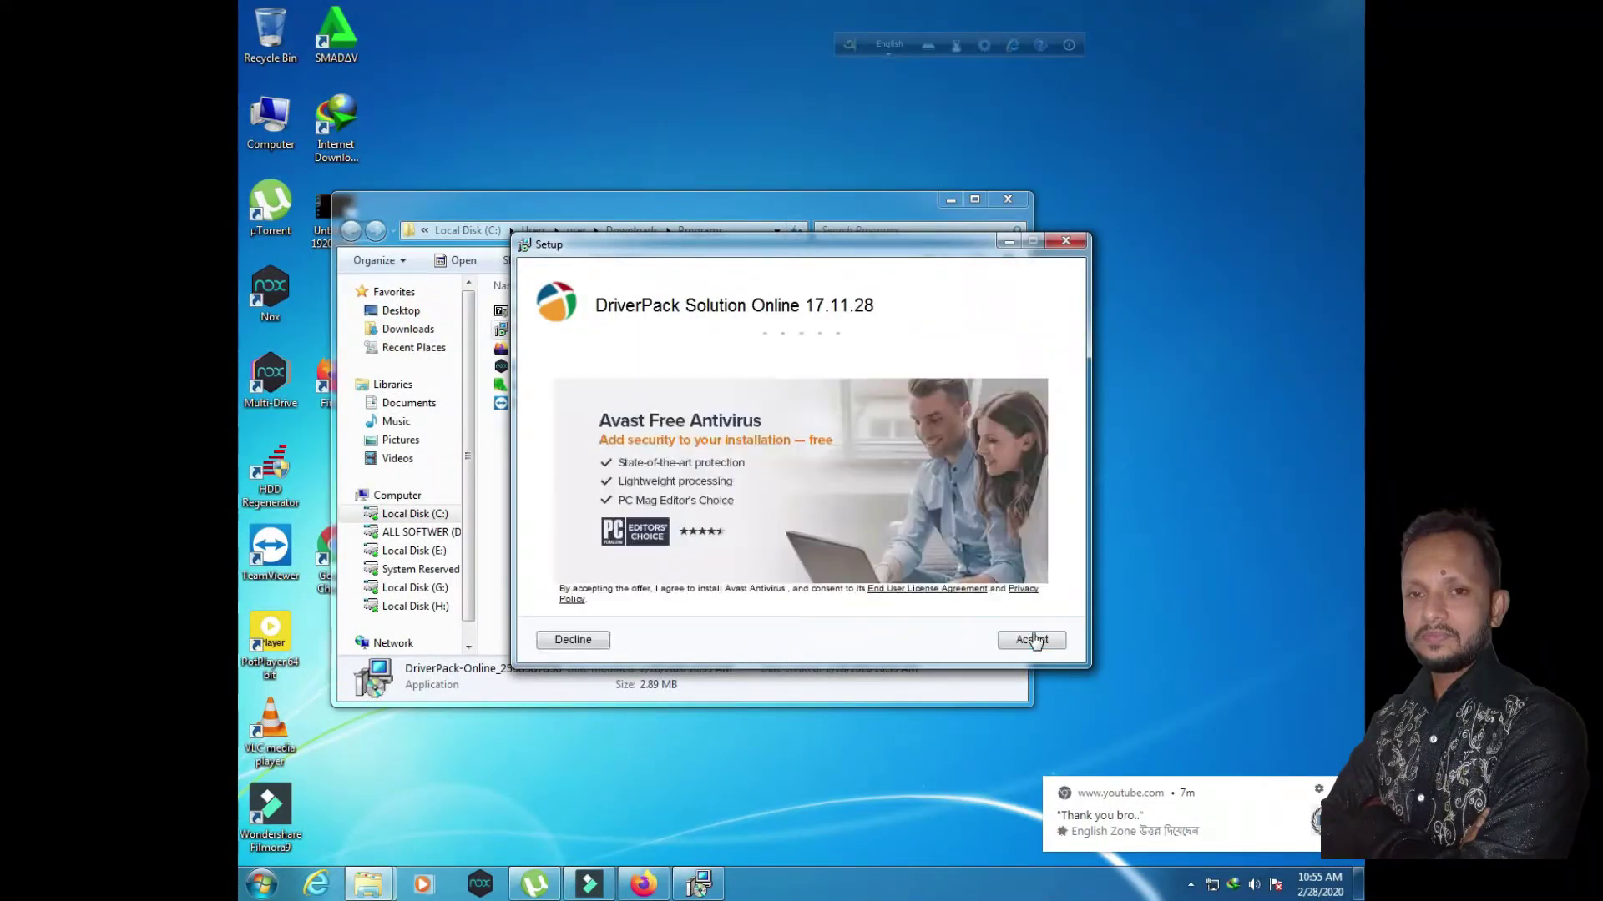
pyautogui.click(587, 644)
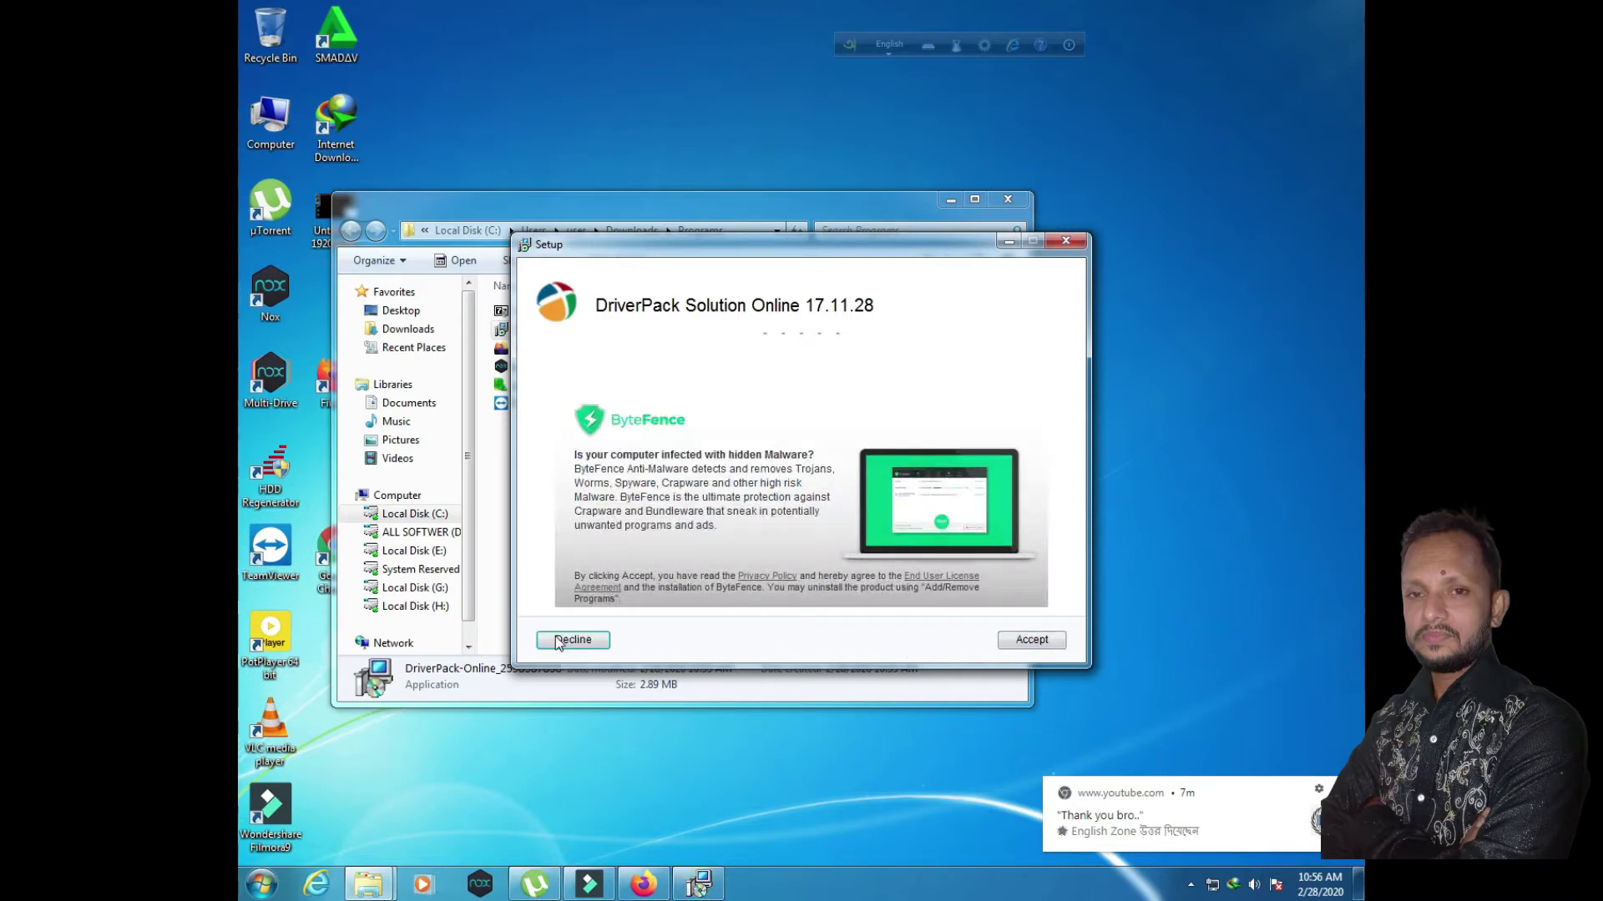
pyautogui.click(558, 637)
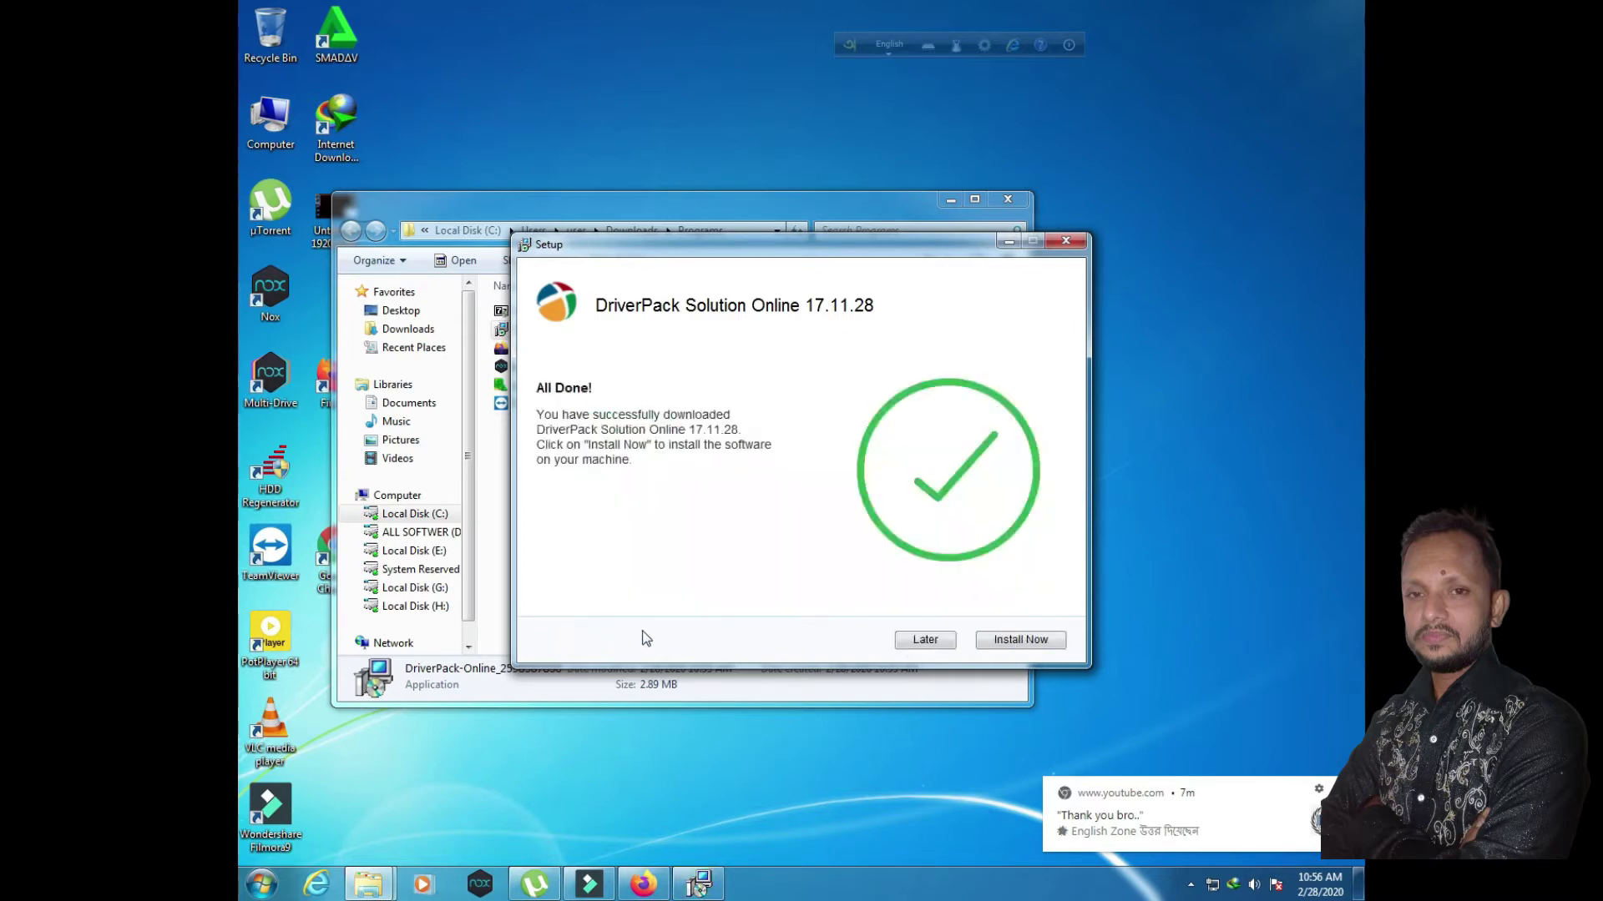
pyautogui.click(1025, 641)
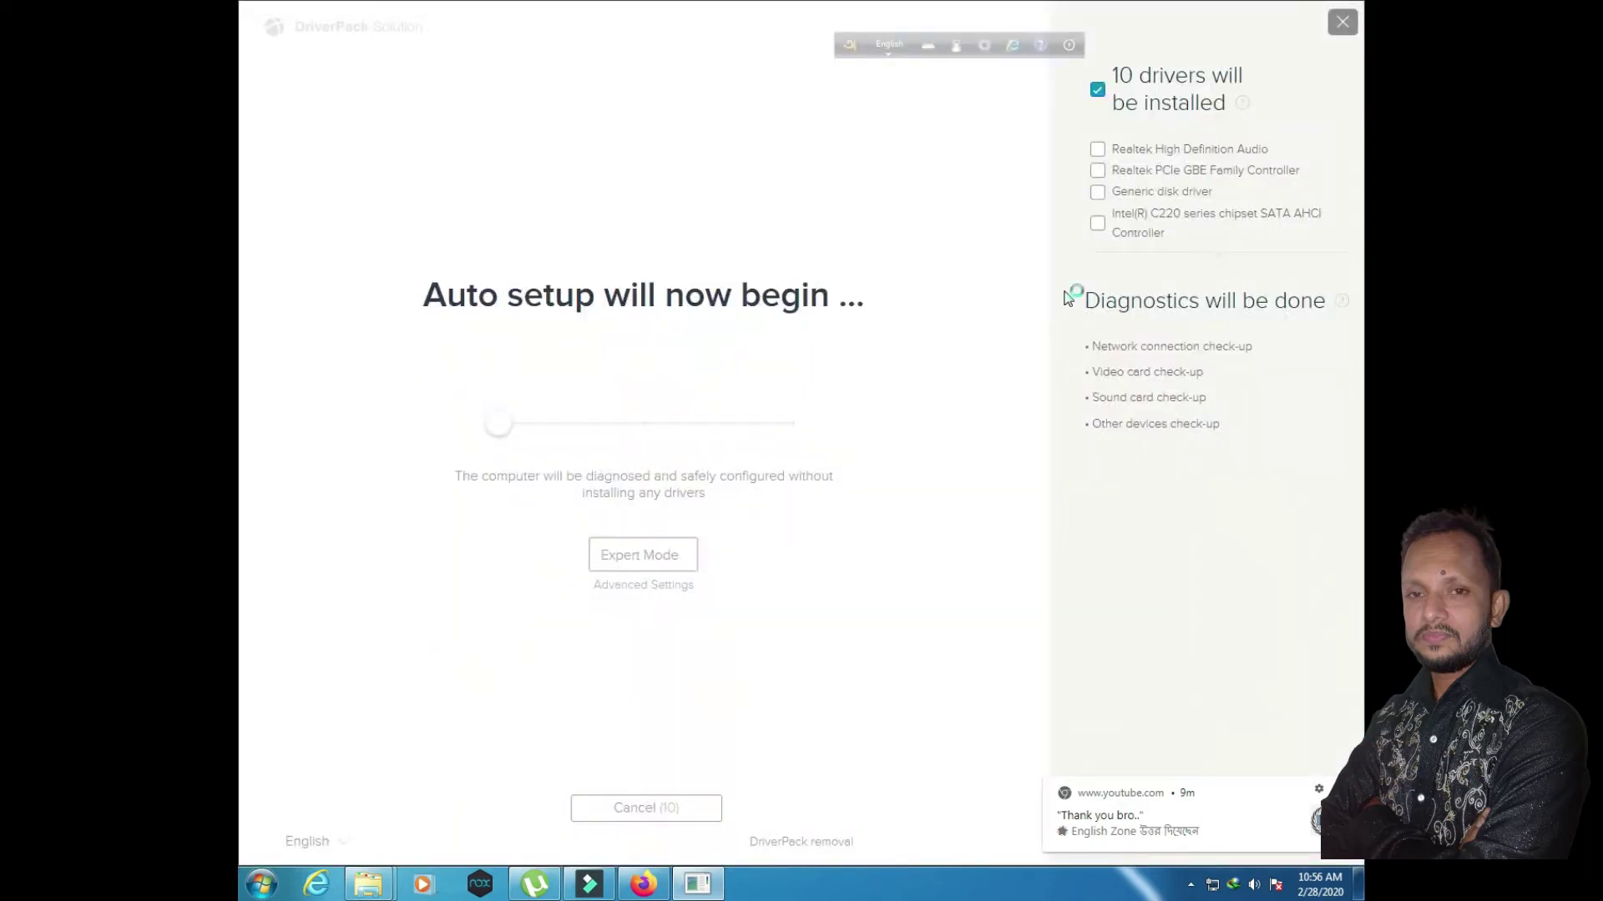
pyautogui.click(653, 560)
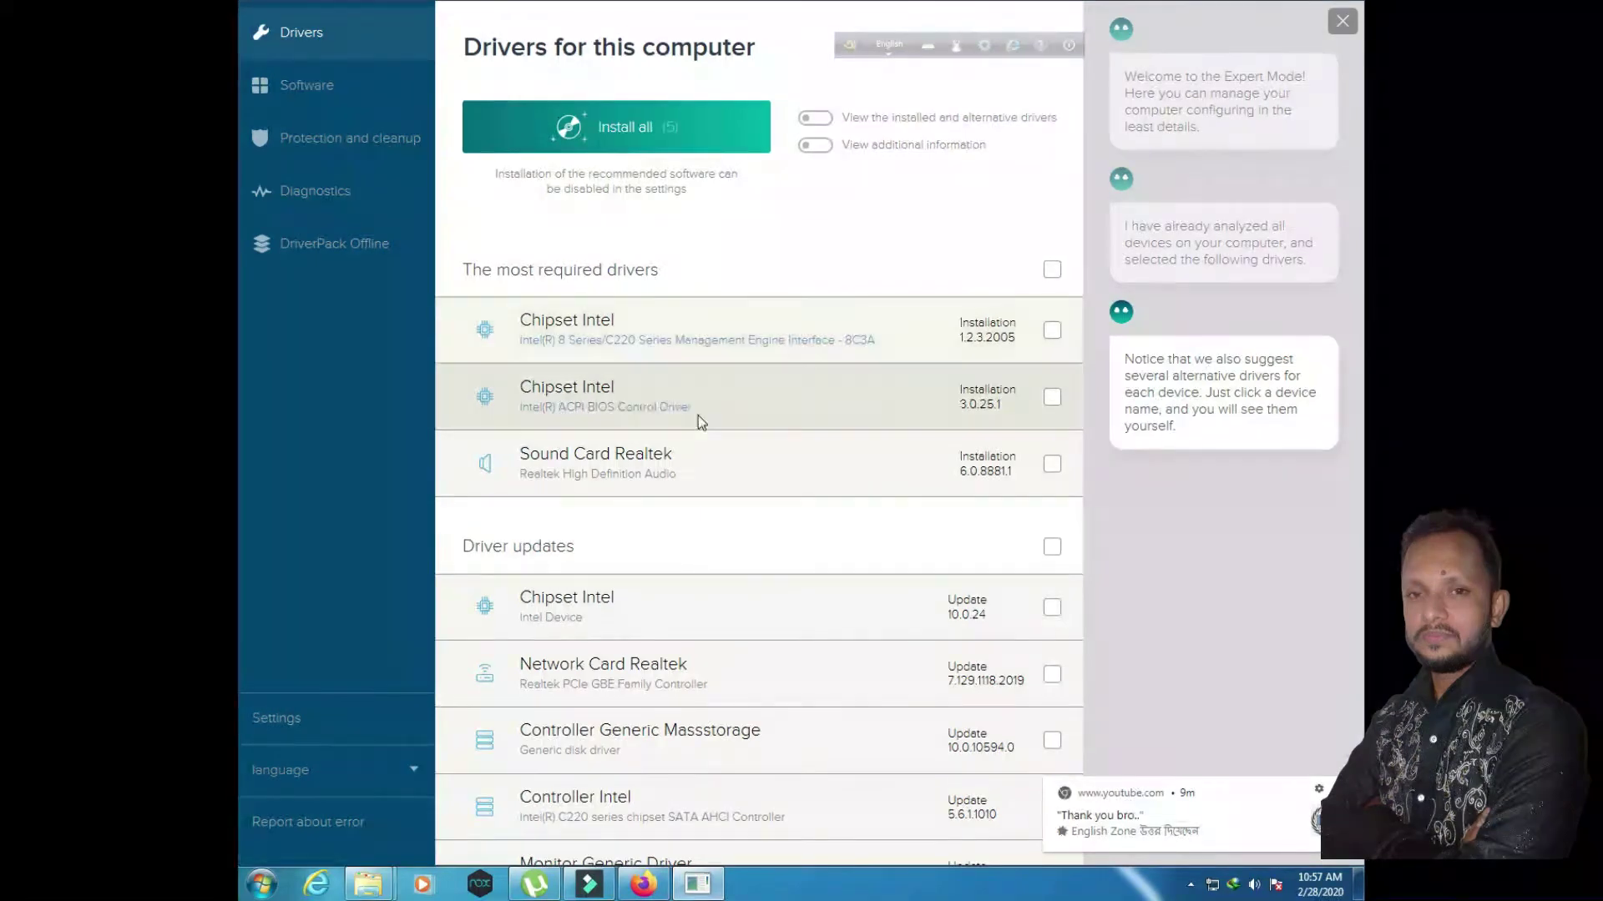
pyautogui.scroll(-9, 713, 442)
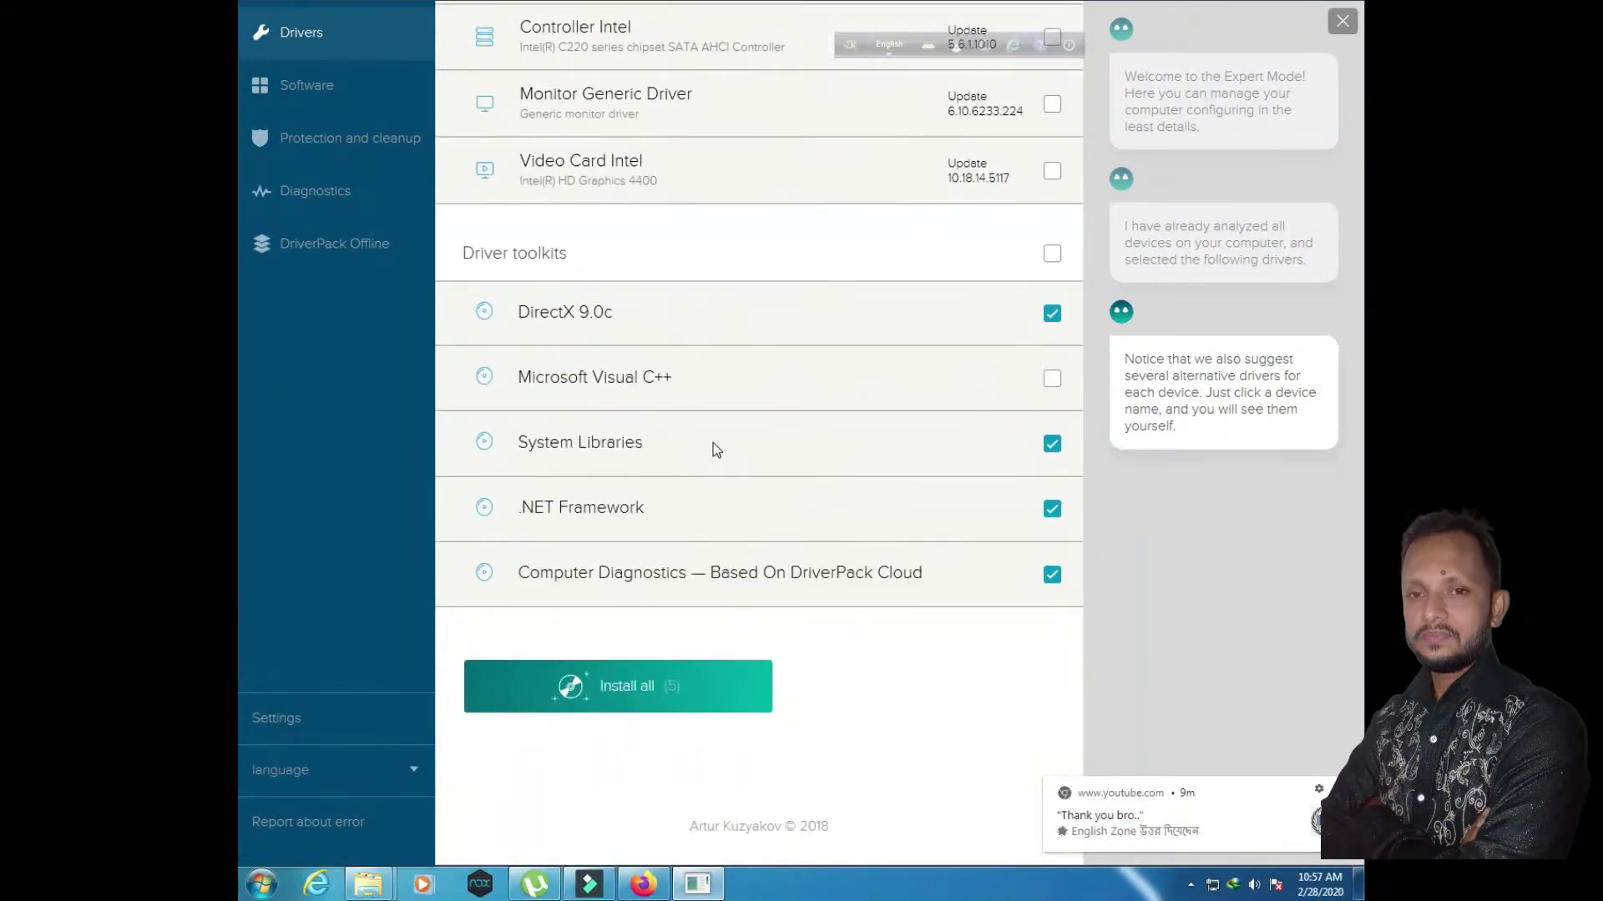
pyautogui.scroll(5, 713, 449)
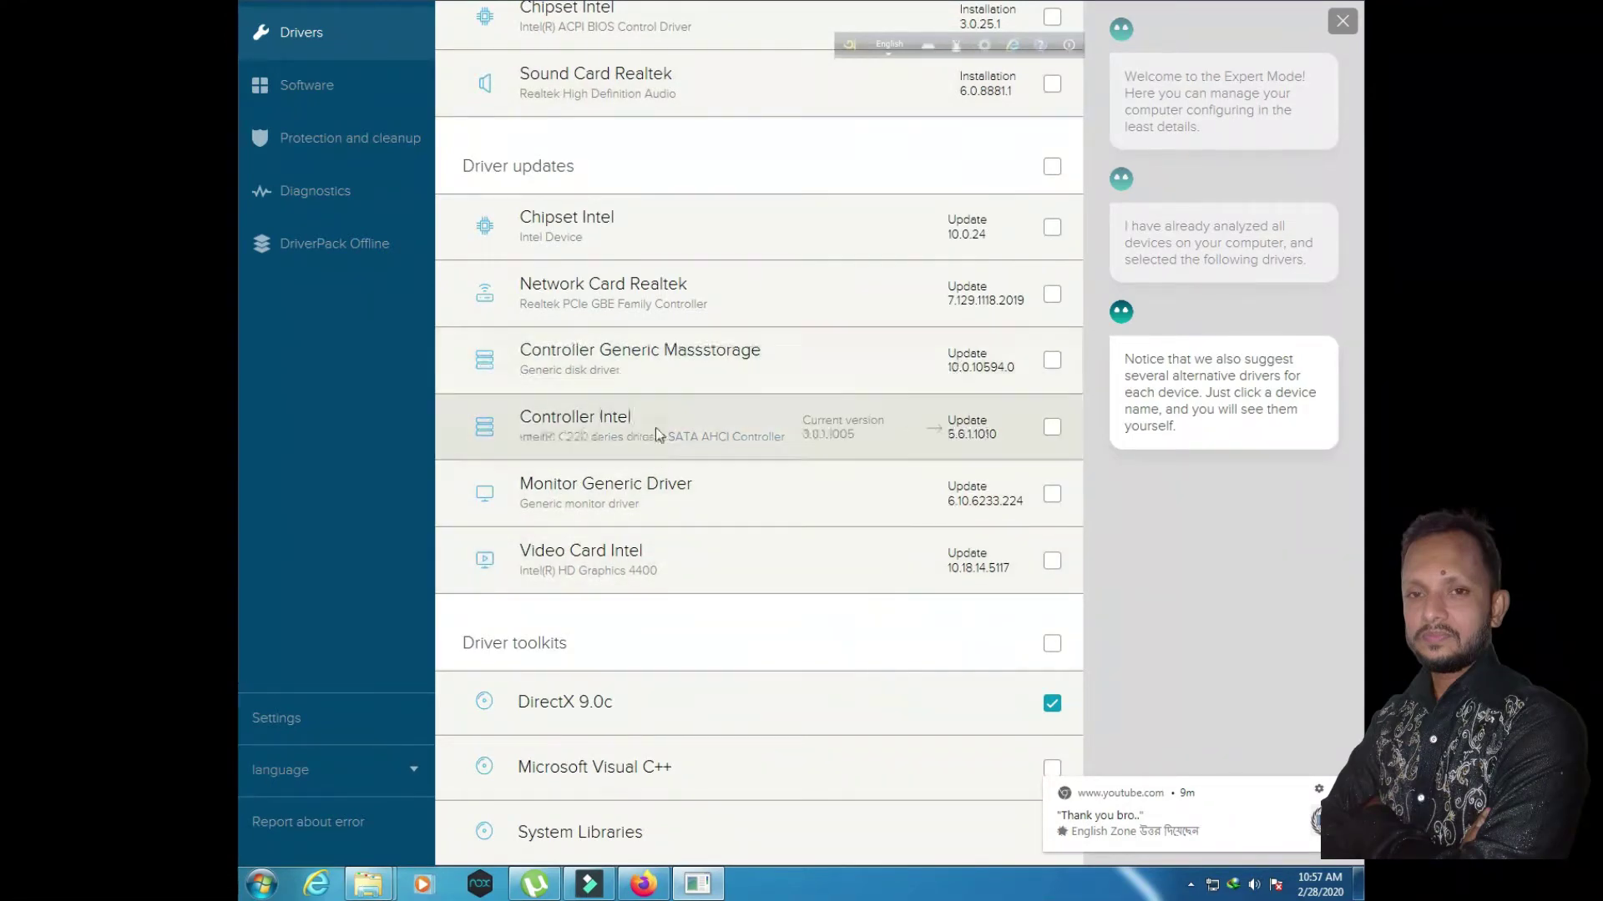
pyautogui.scroll(5, 733, 482)
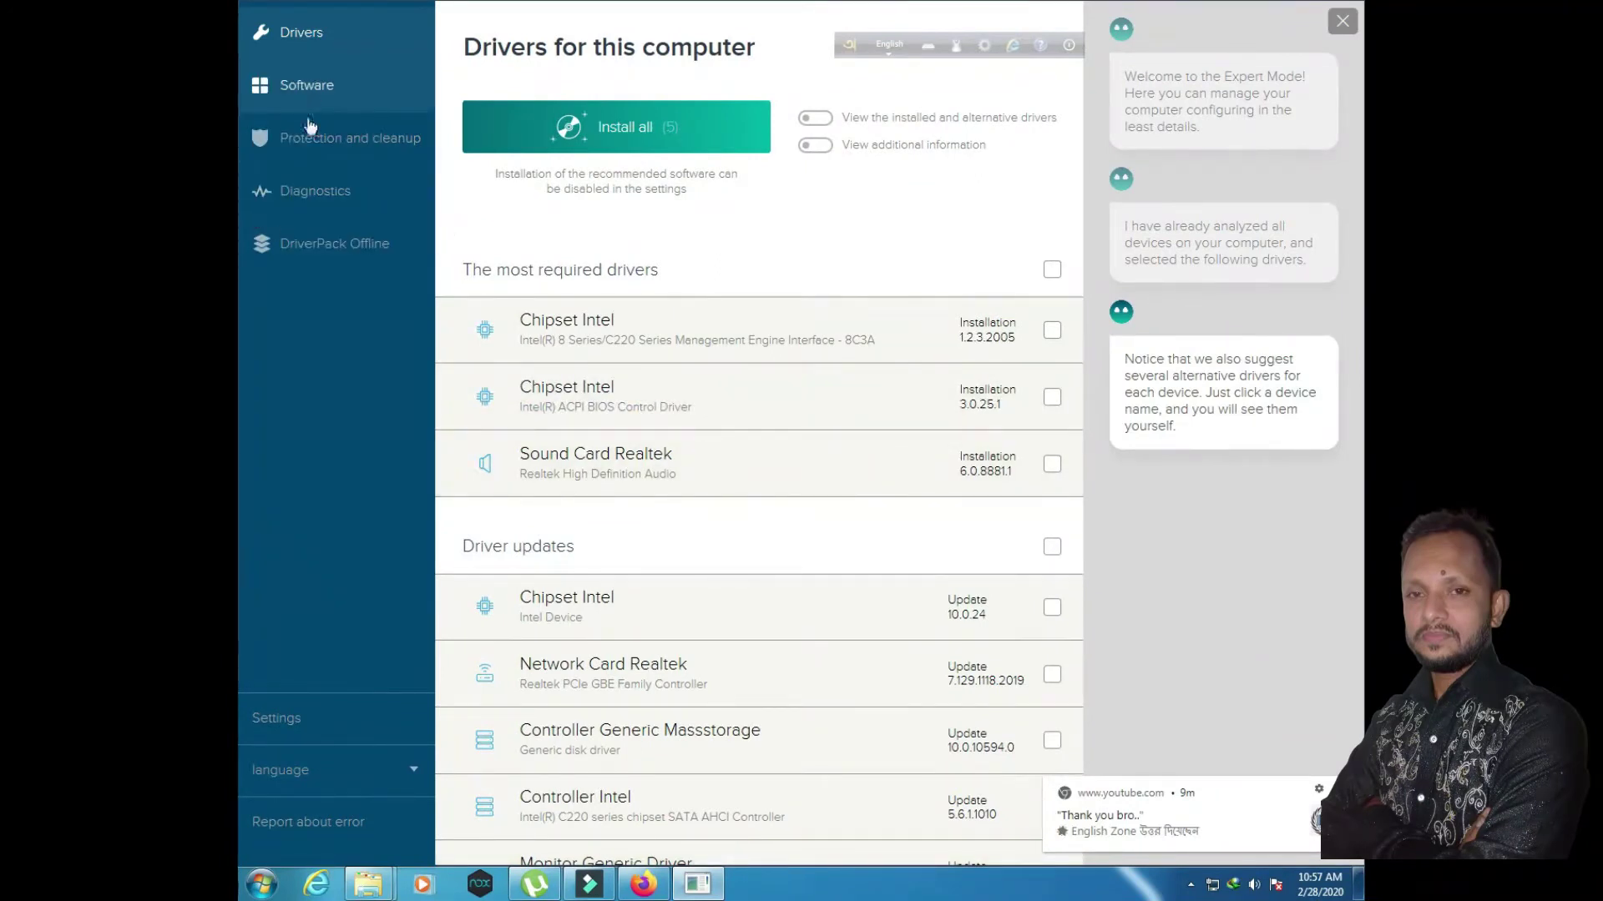
# Show the Software page listing Opera, Firefox, Avast and 360 Total Security.
pyautogui.click(317, 94)
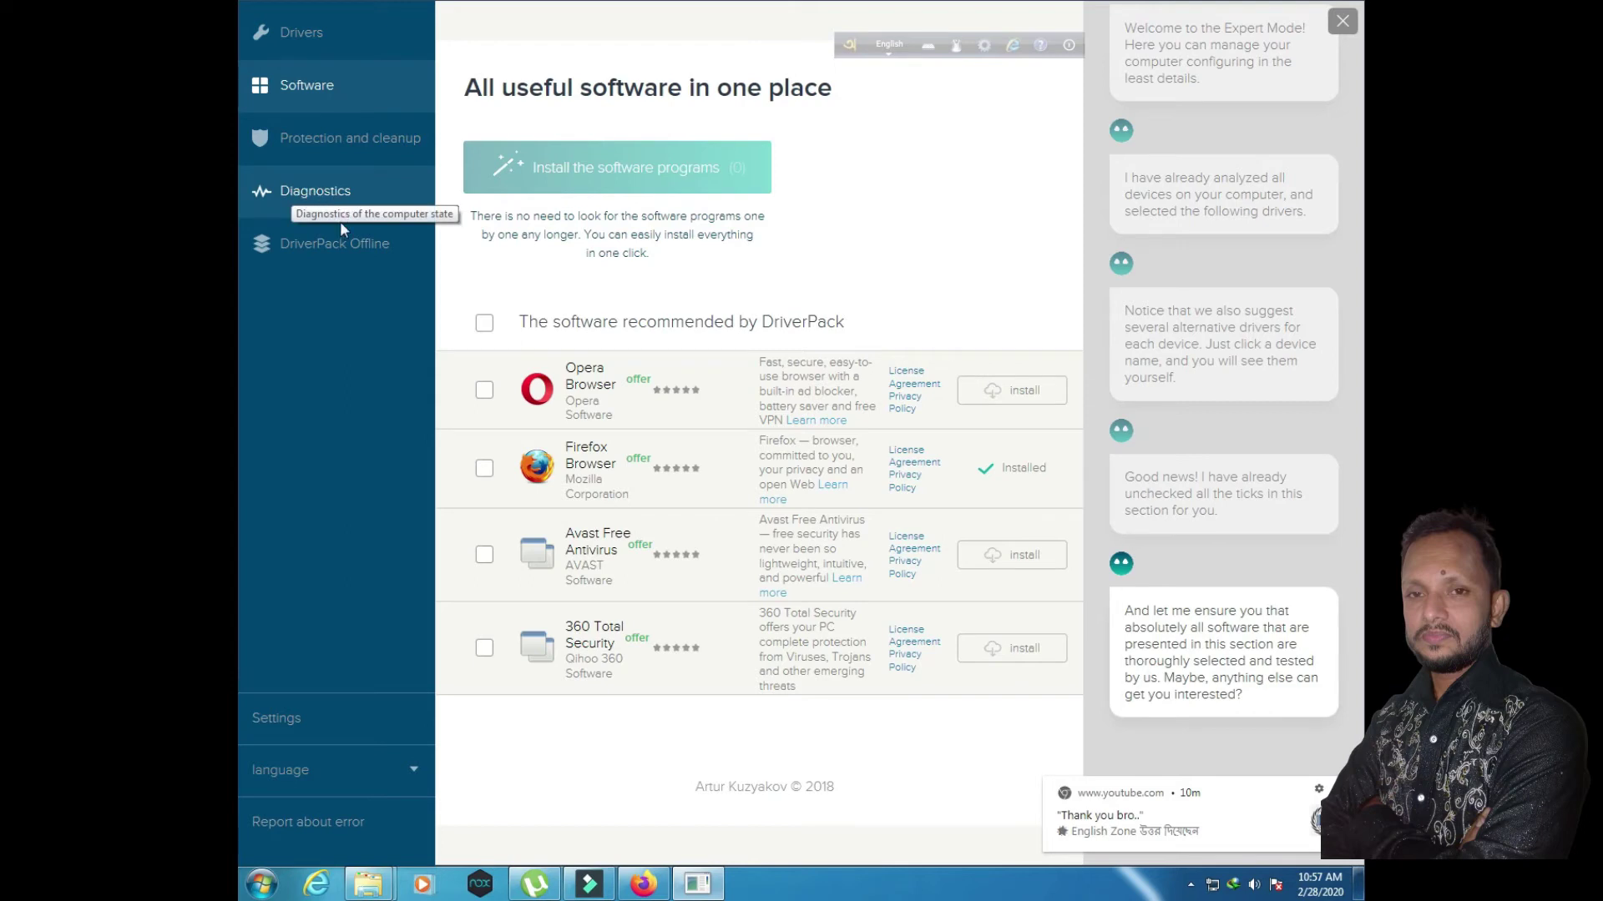
# Browse the Diagnostics, Protection and cleanup, and Software pages, then return to Drivers.
pyautogui.click(336, 197)
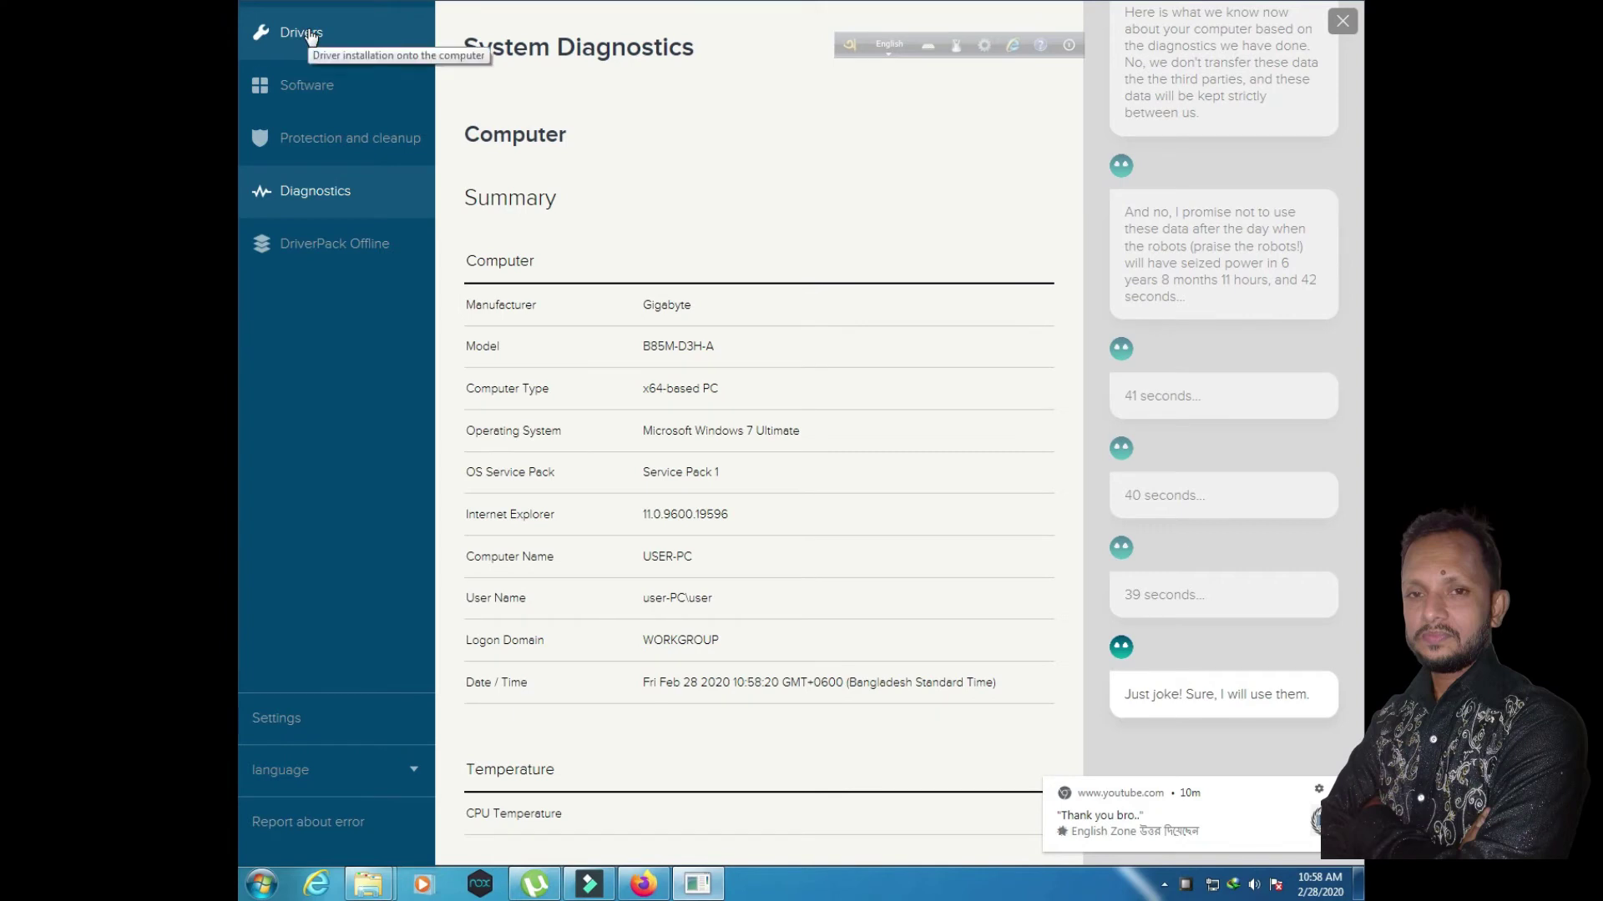
pyautogui.click(350, 146)
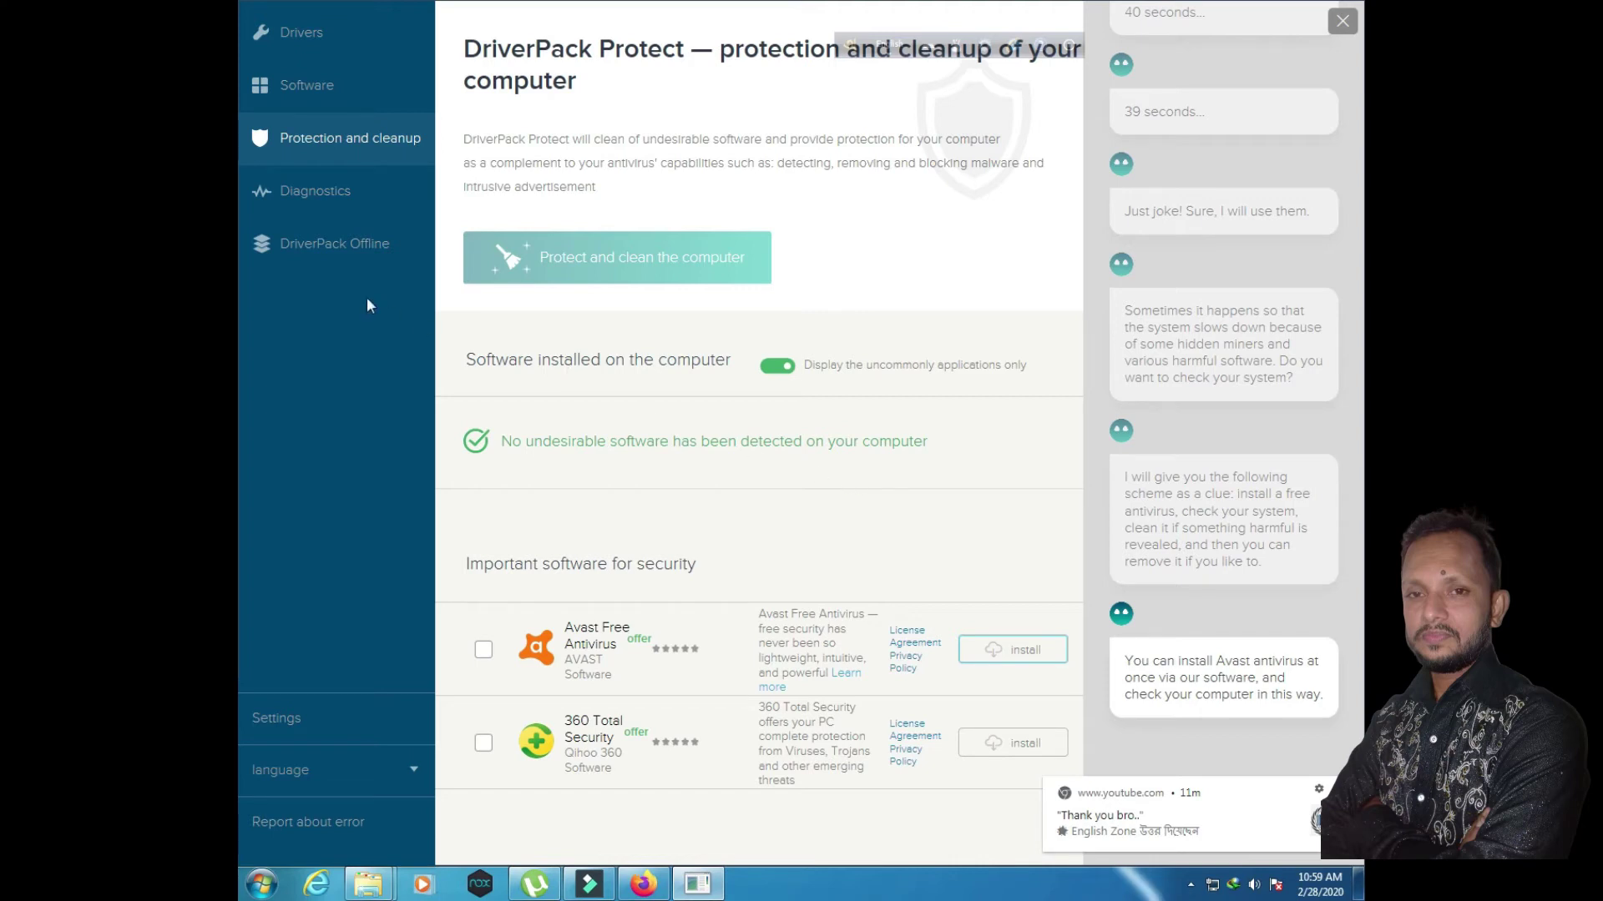
pyautogui.click(317, 207)
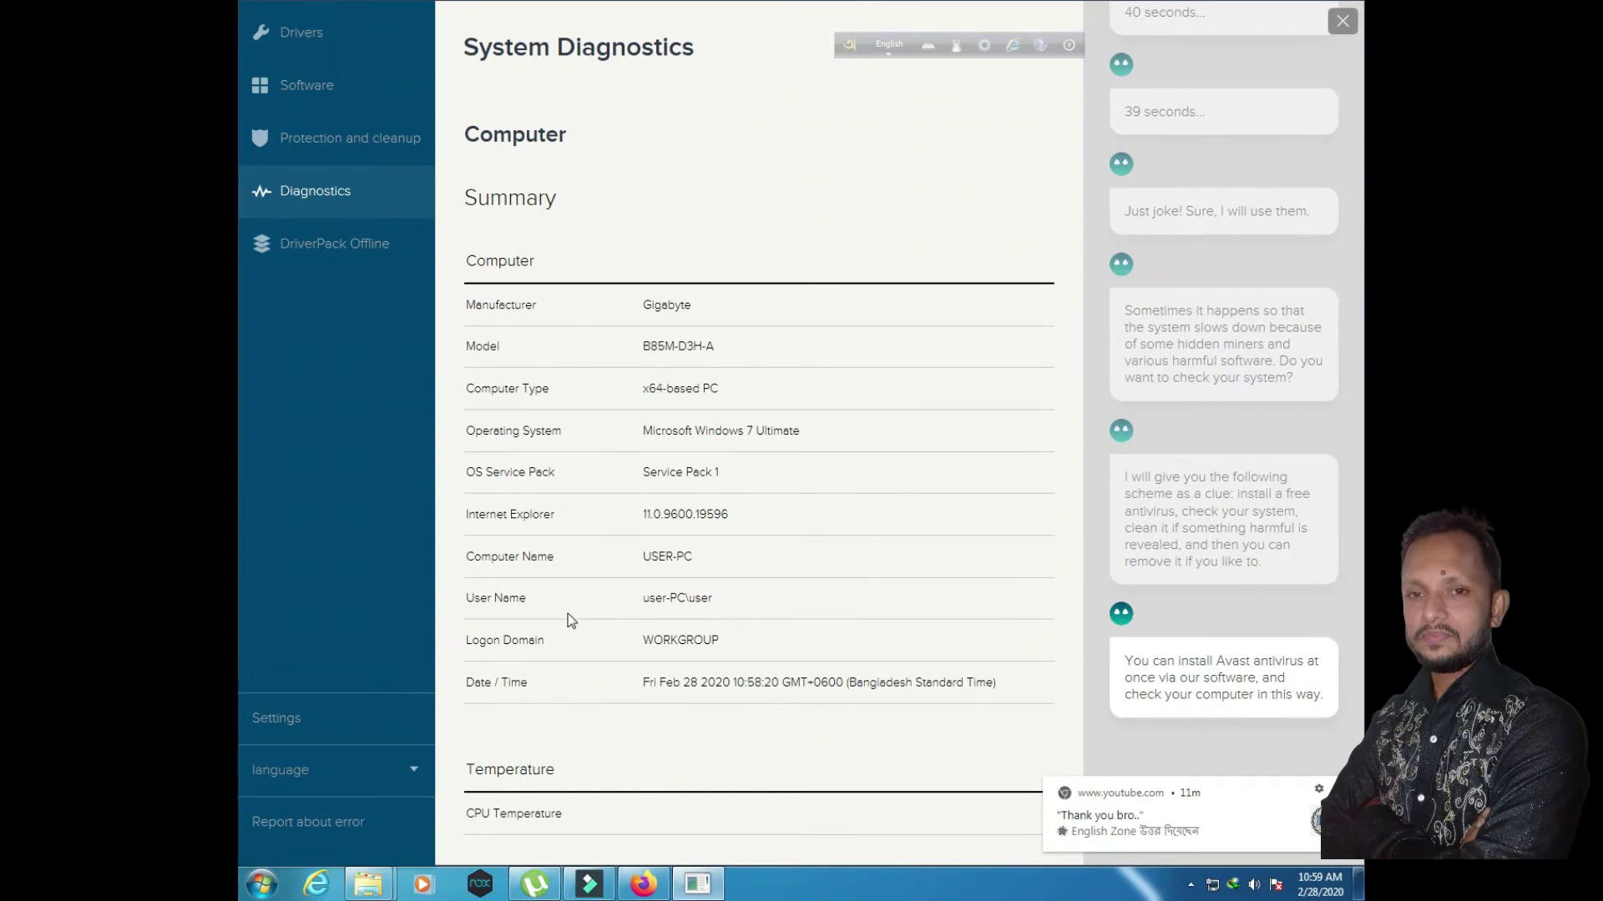
pyautogui.click(349, 138)
pyautogui.click(308, 87)
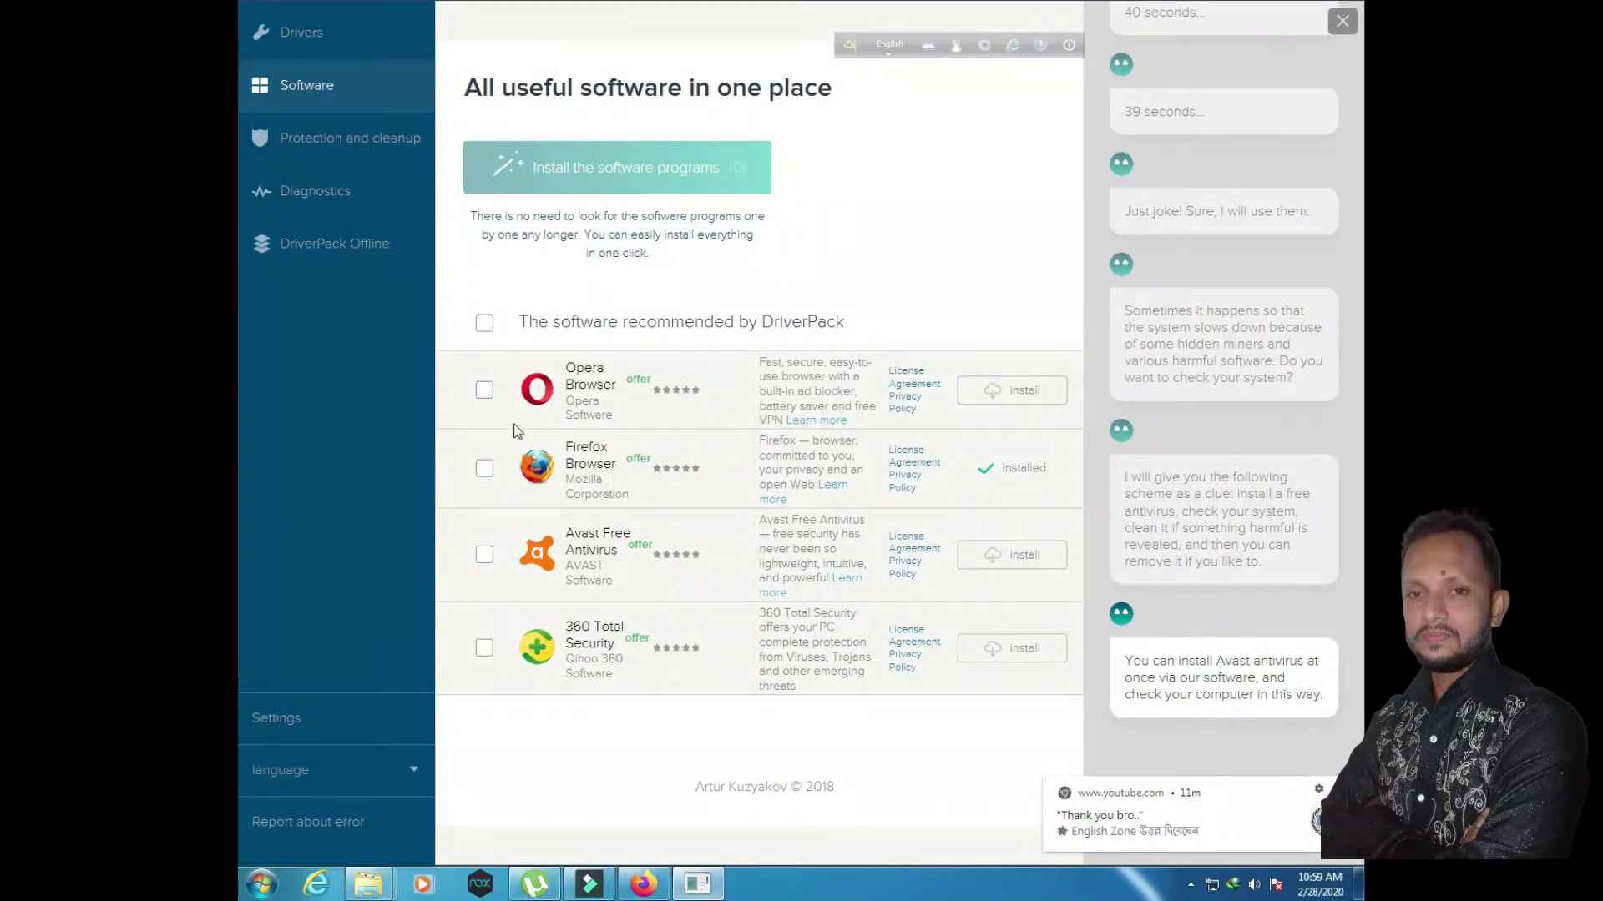
pyautogui.click(317, 38)
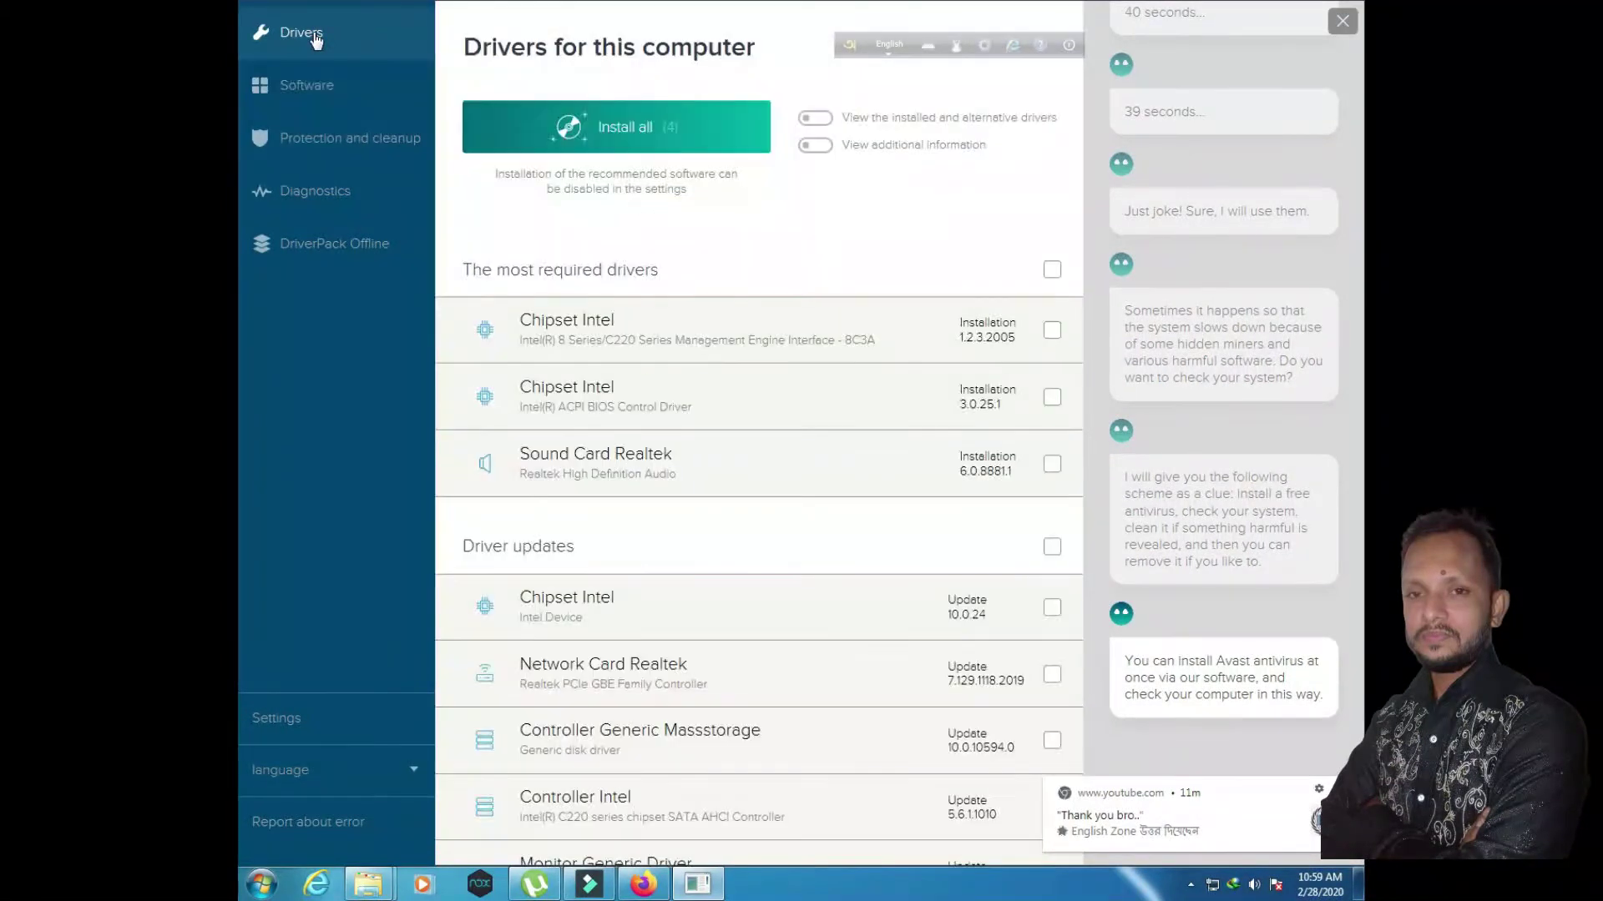
# Untick System Libraries and Computer Diagnostics, refusing to keep Cloud, leaving DirectX 9.0c and .NET Framework.
pyautogui.scroll(-5, 587, 200)
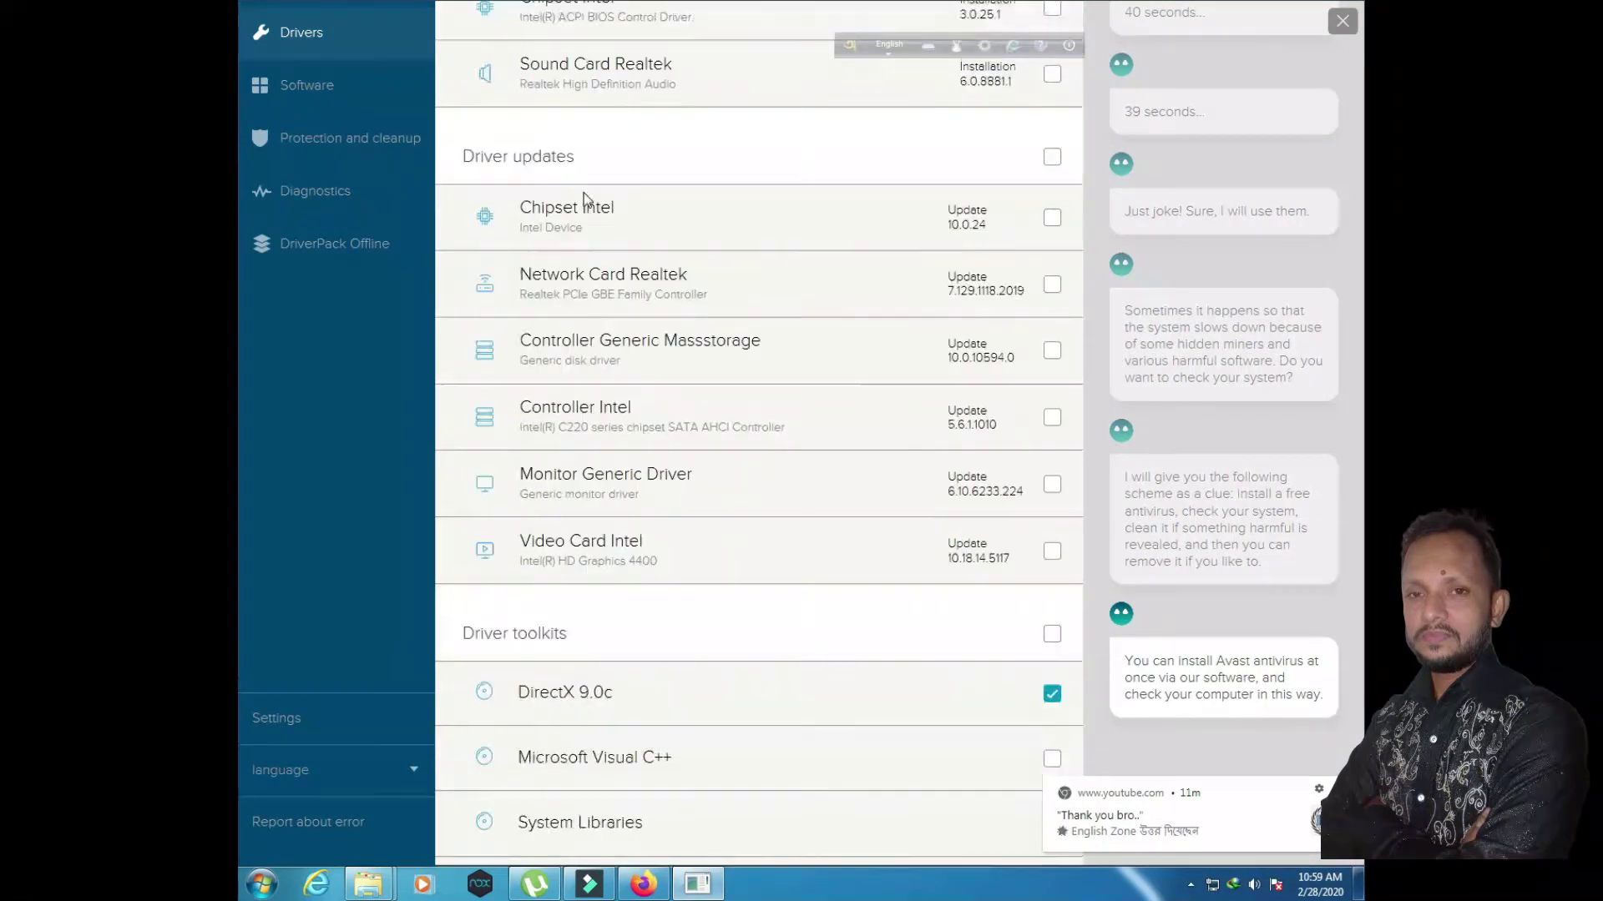
pyautogui.scroll(-3, 587, 200)
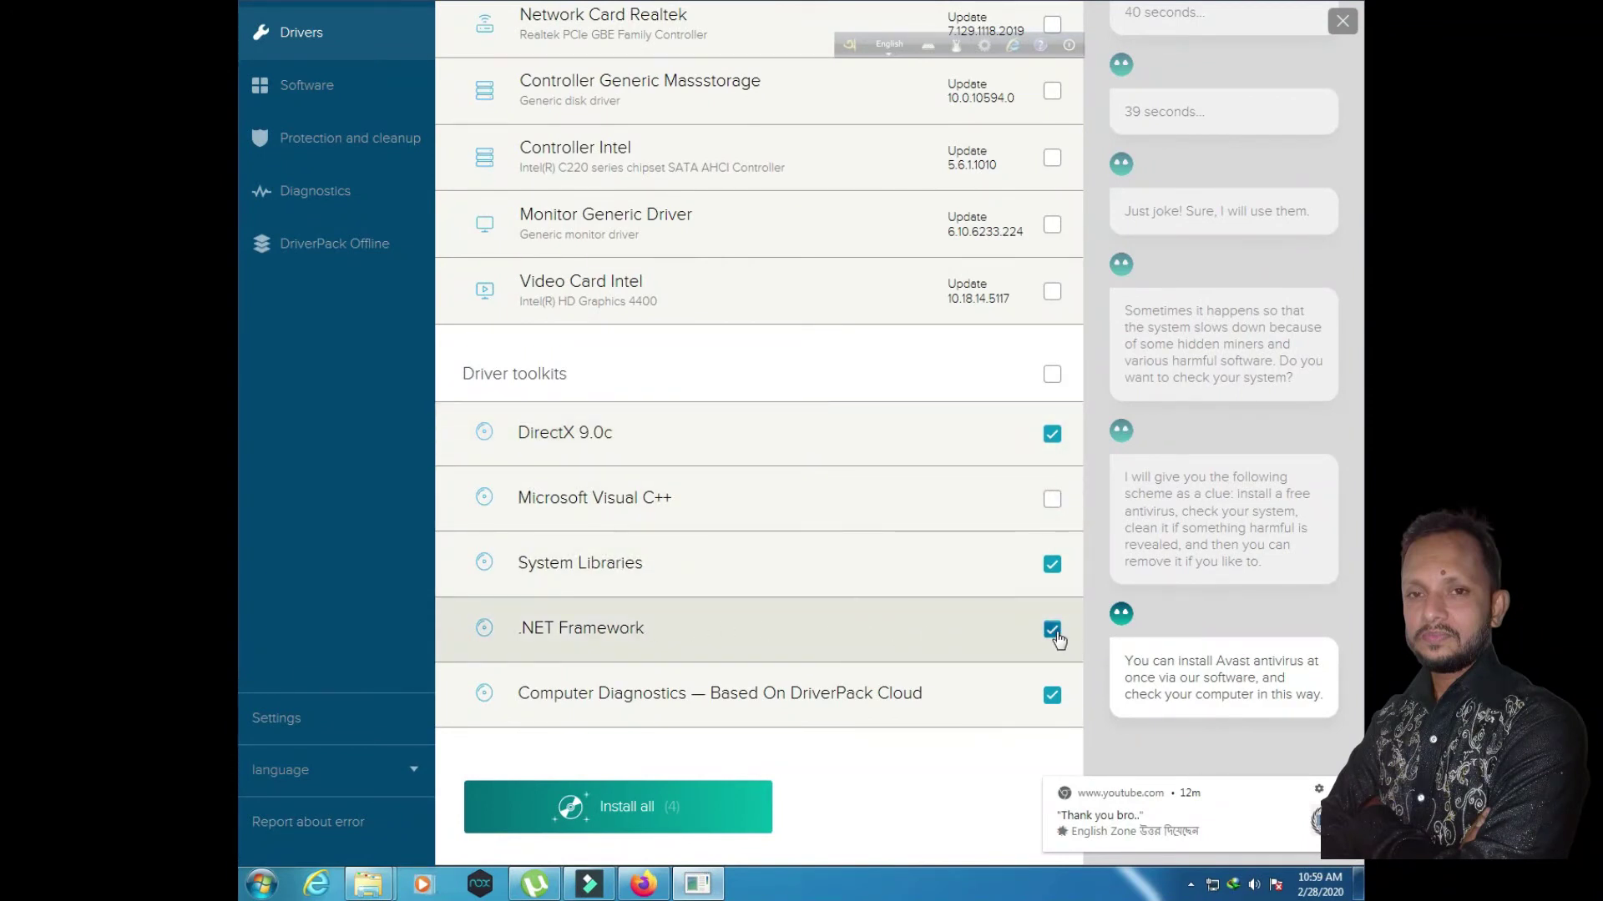
pyautogui.click(1053, 566)
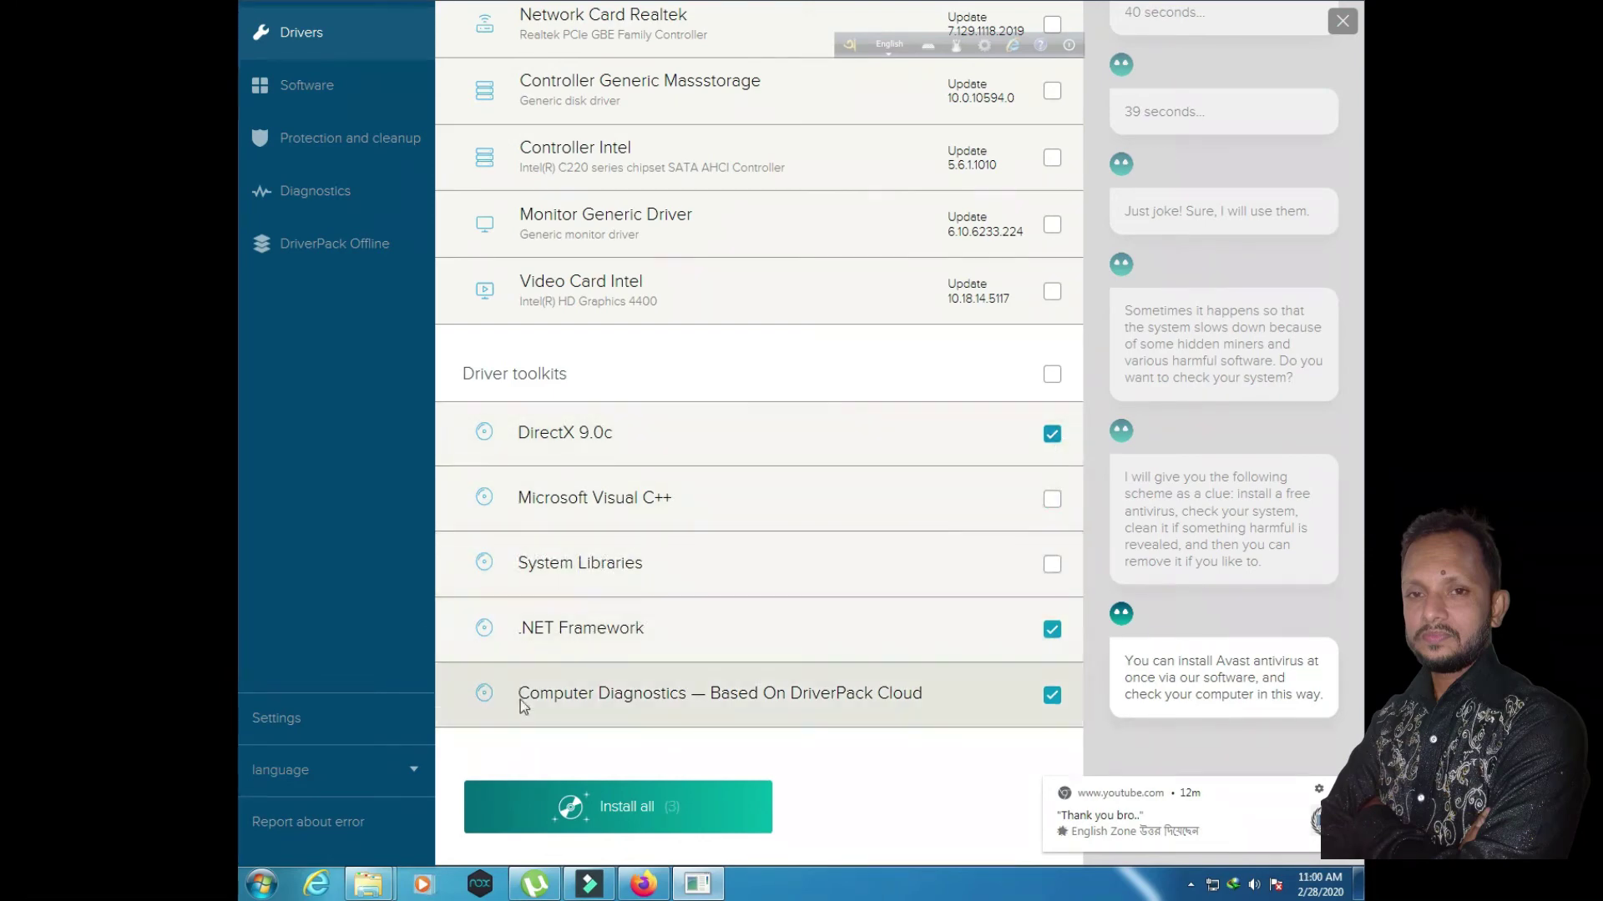
pyautogui.click(1053, 695)
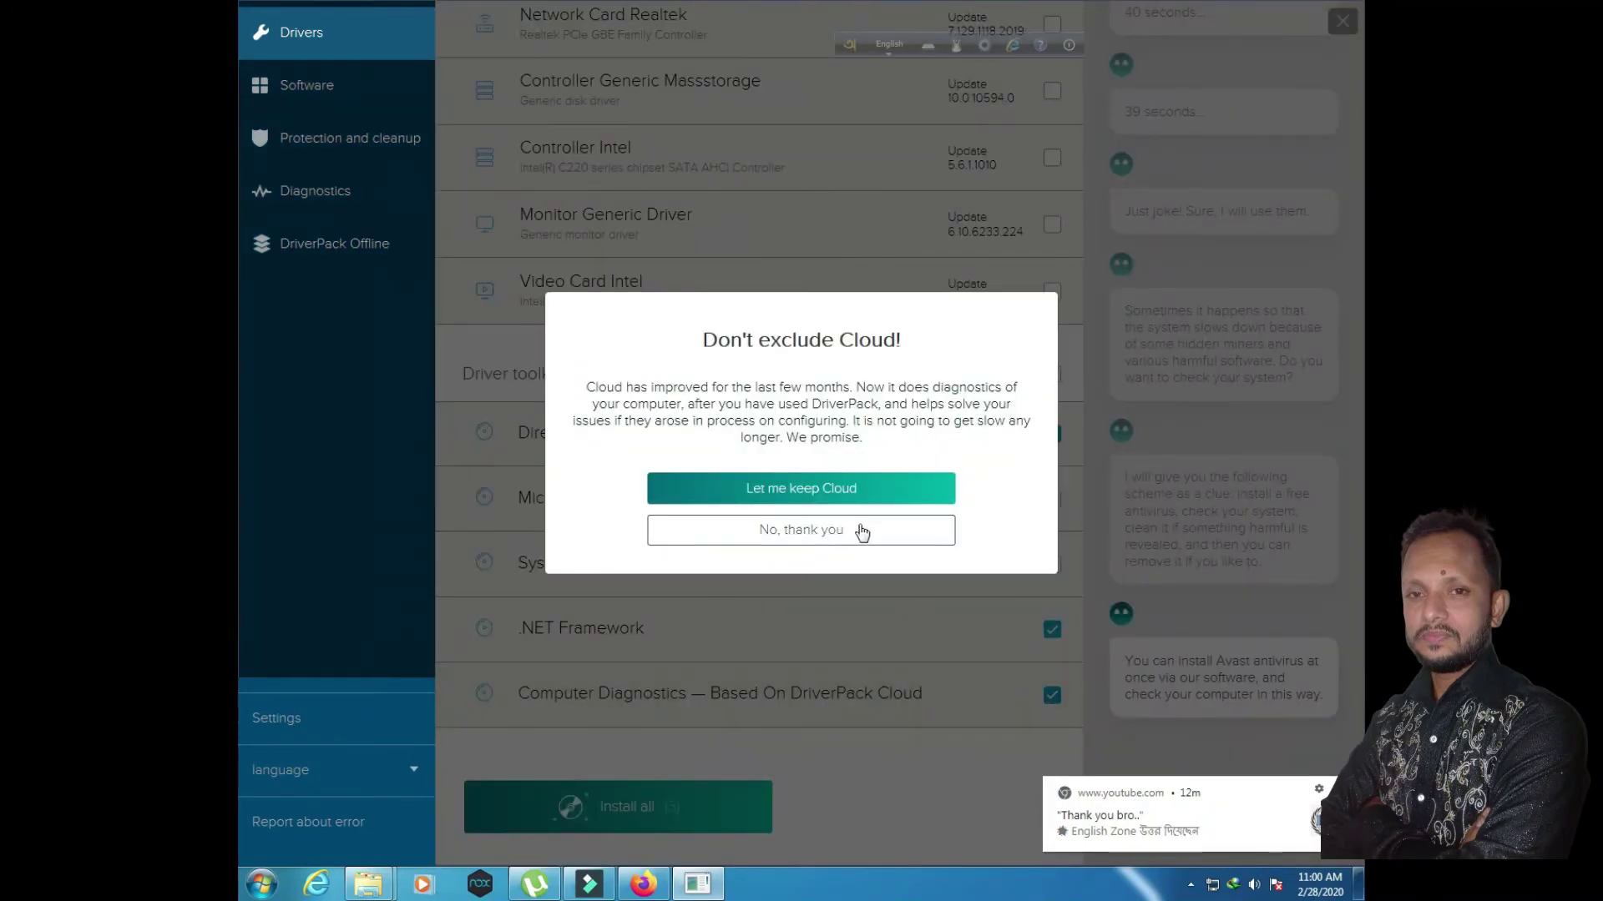
pyautogui.click(835, 541)
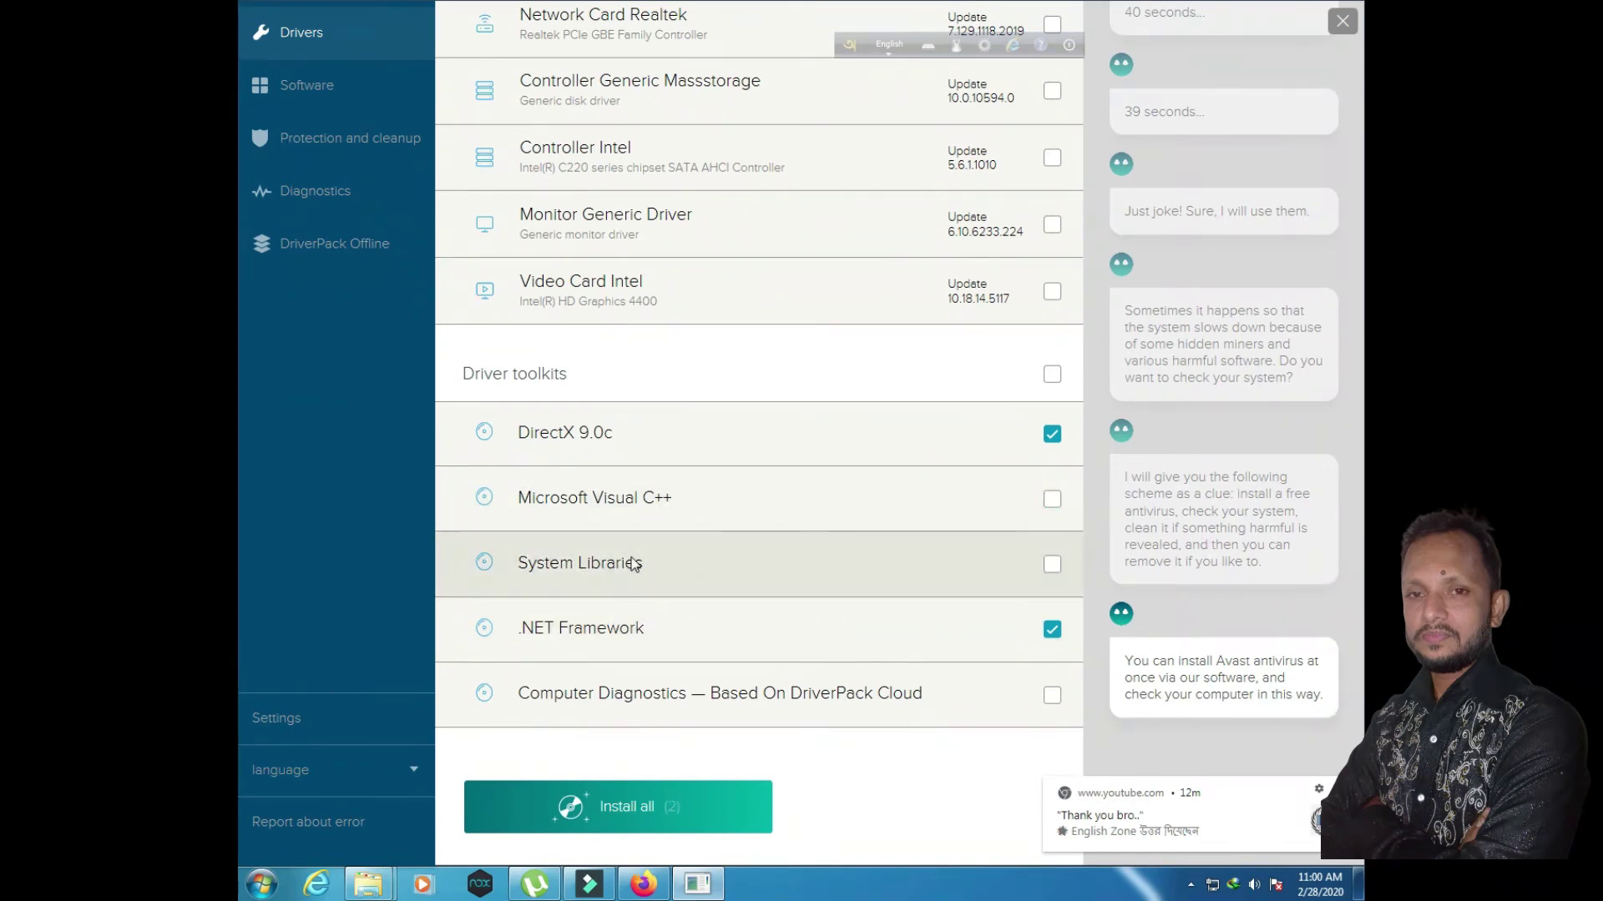
# Install all (2) to start installing DirectX 9.0c and .NET Framework.
pyautogui.scroll(8, 486, 561)
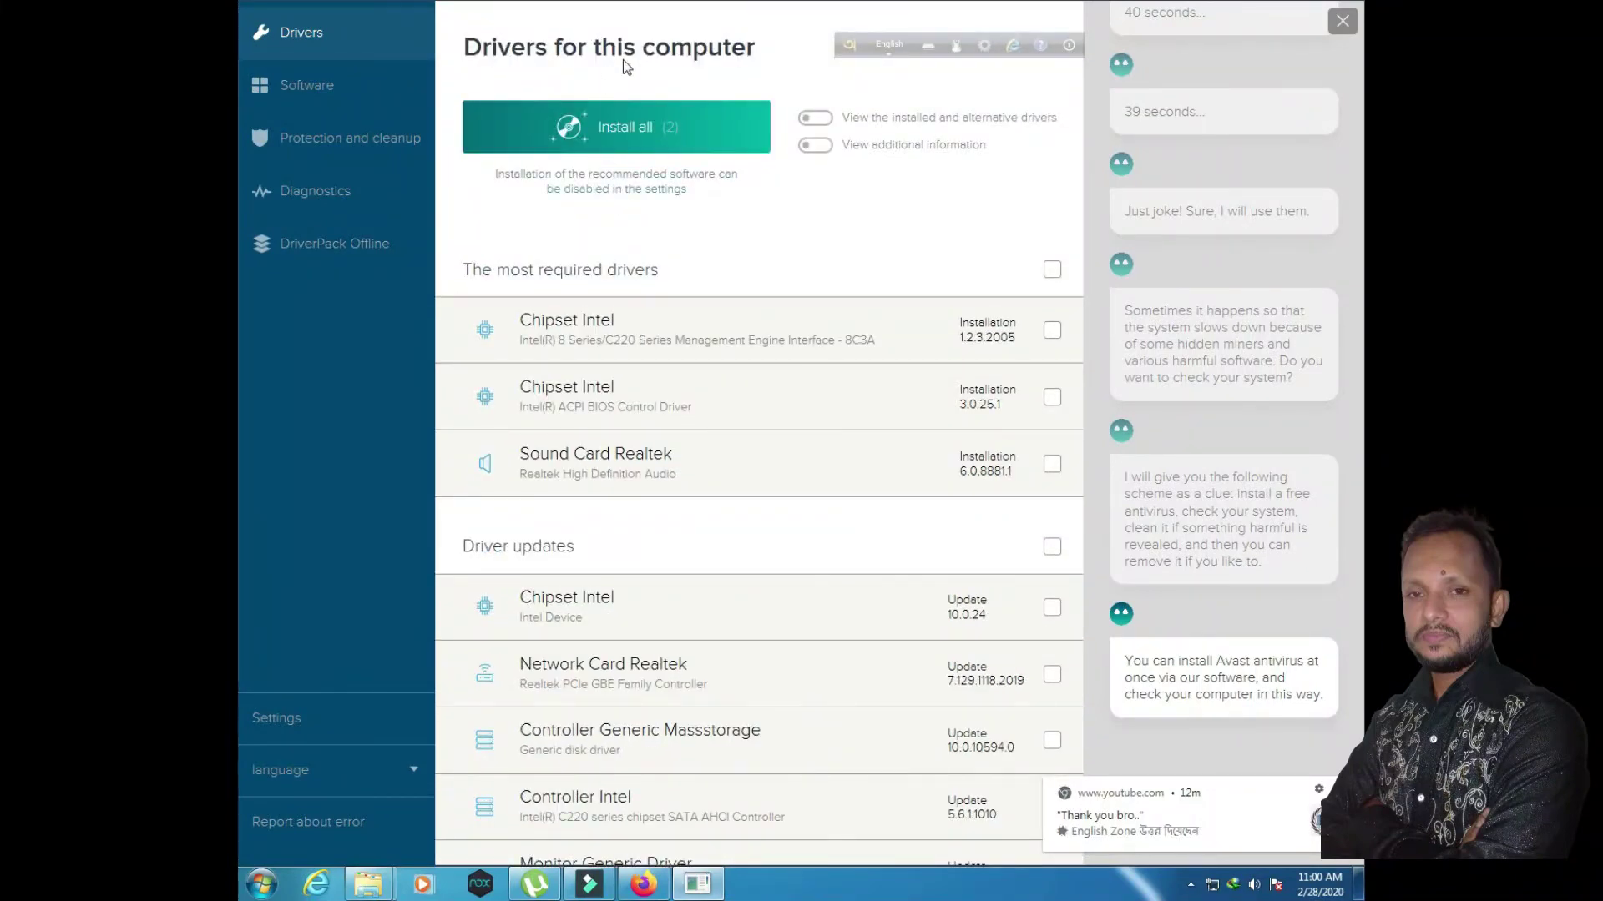
pyautogui.scroll(-5, 626, 66)
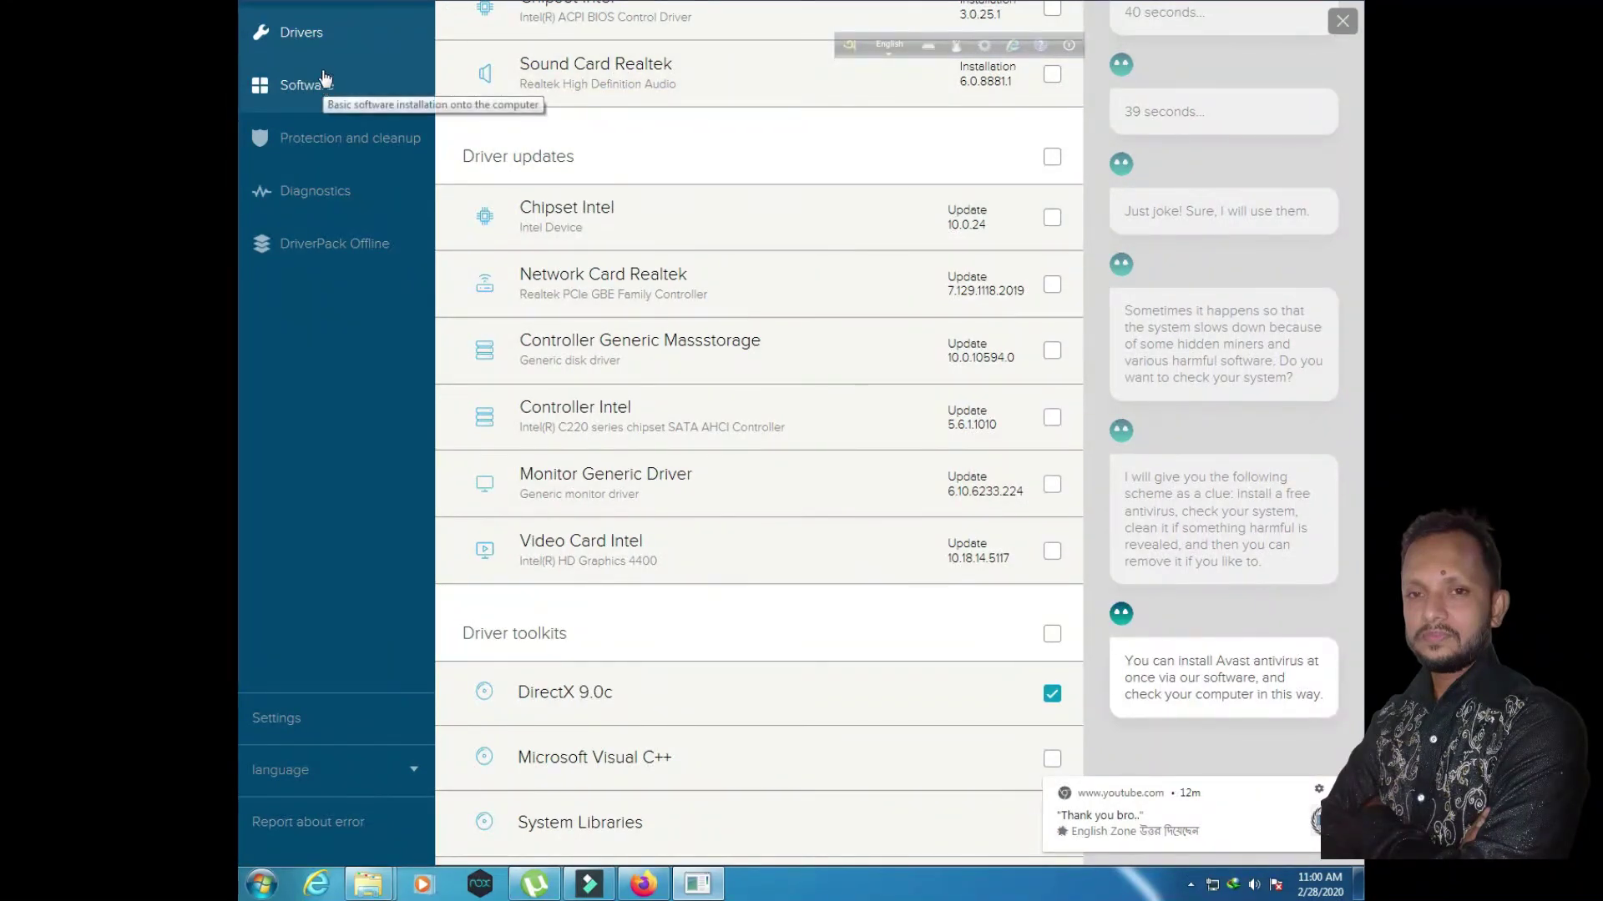
pyautogui.scroll(5, 468, 210)
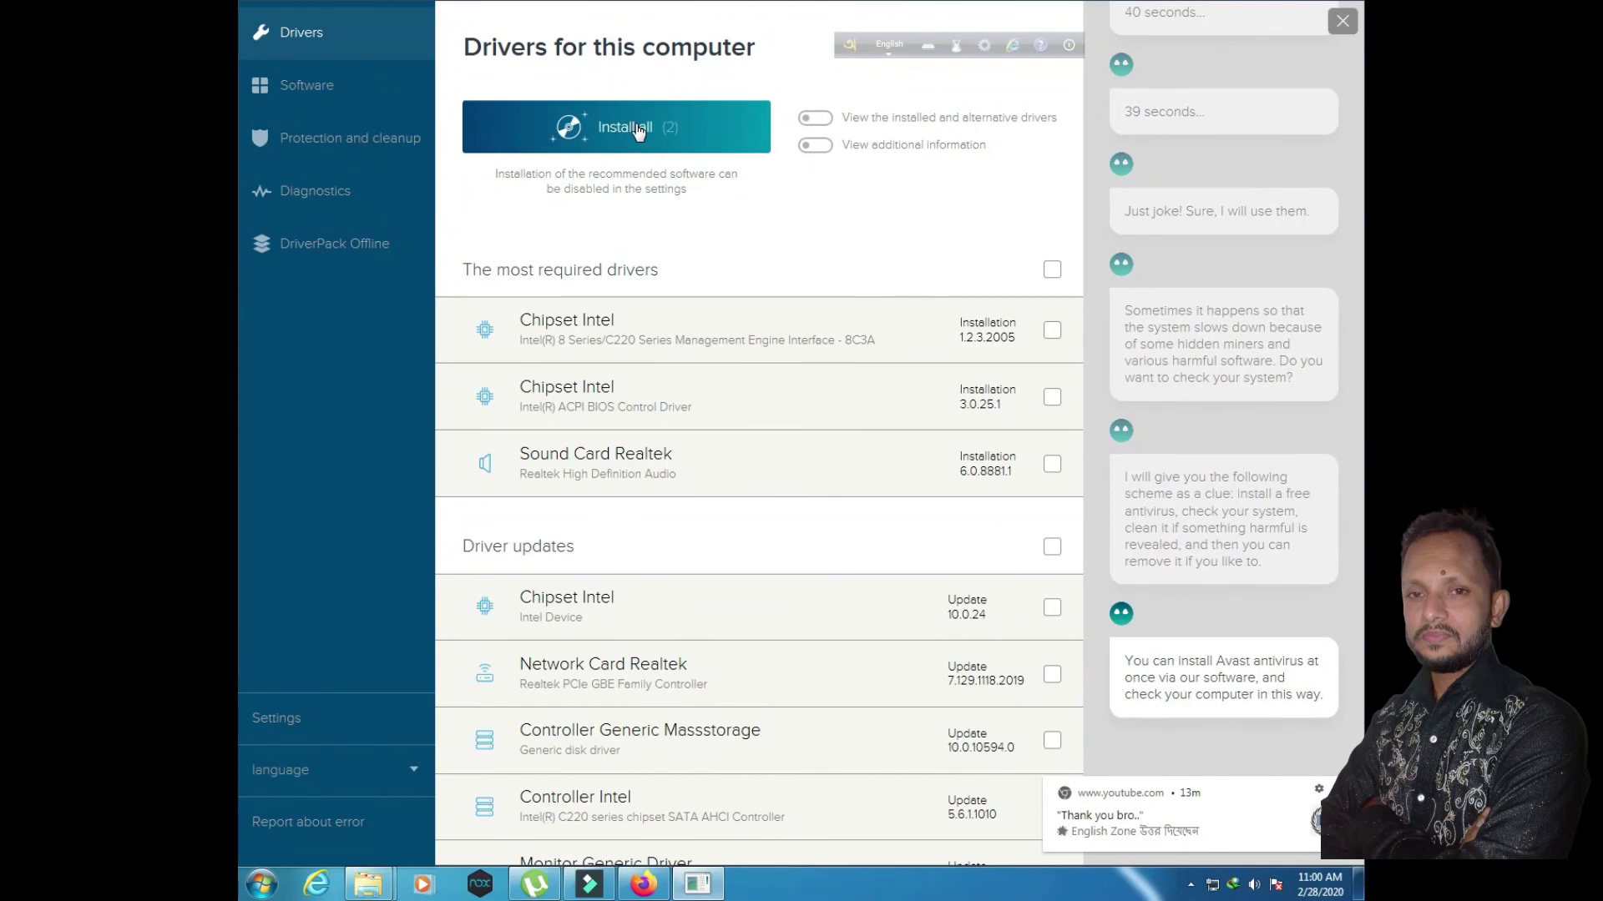
pyautogui.click(637, 126)
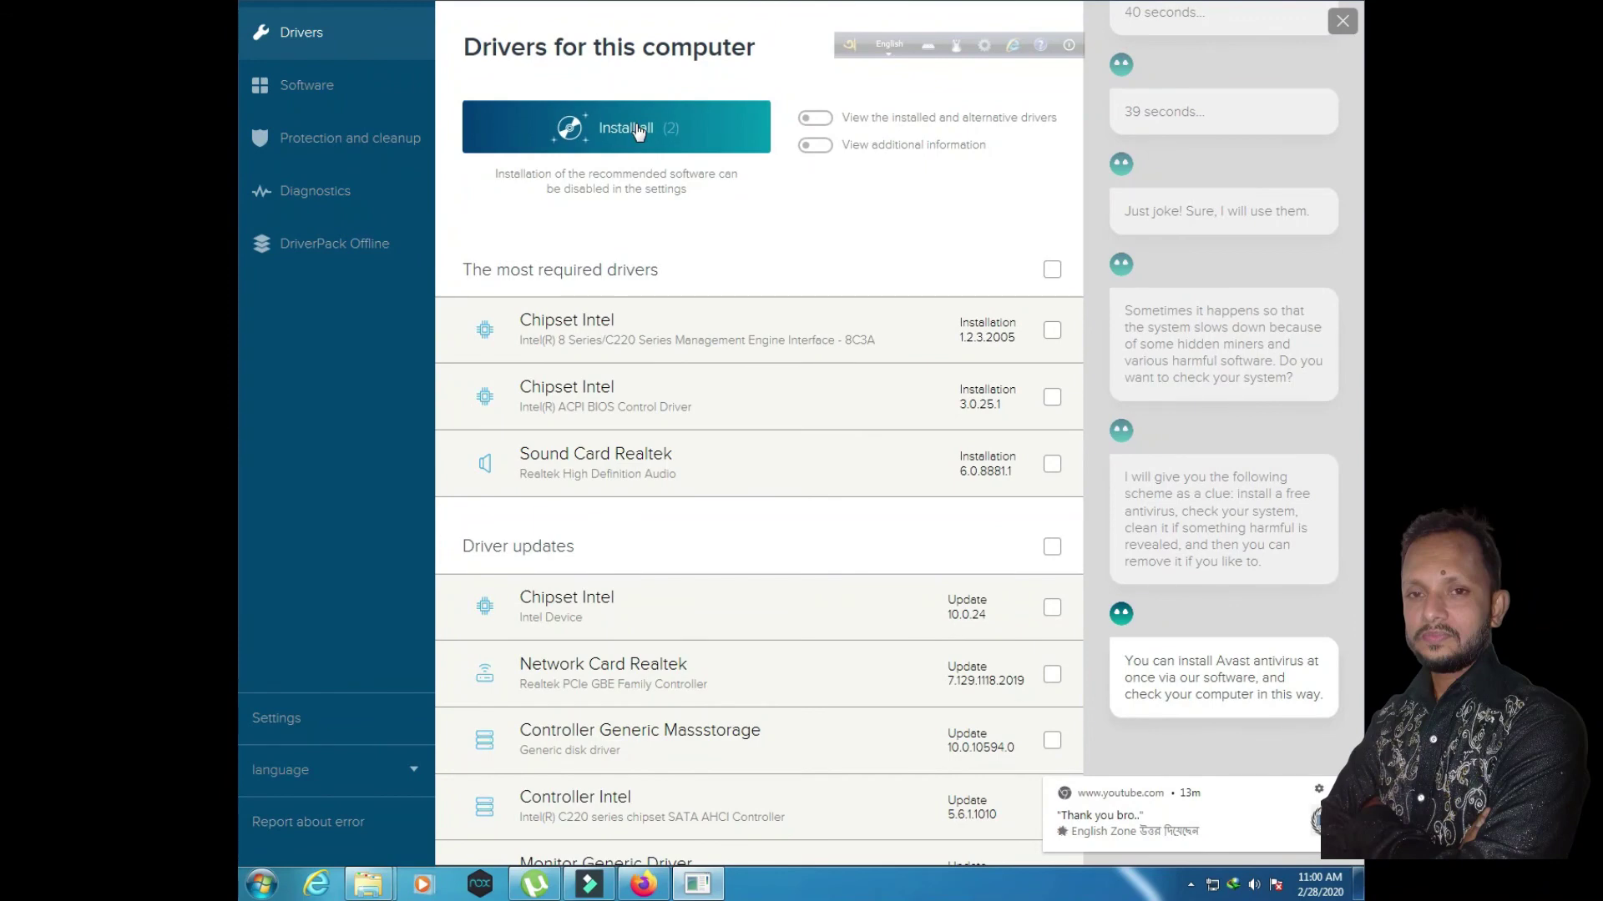